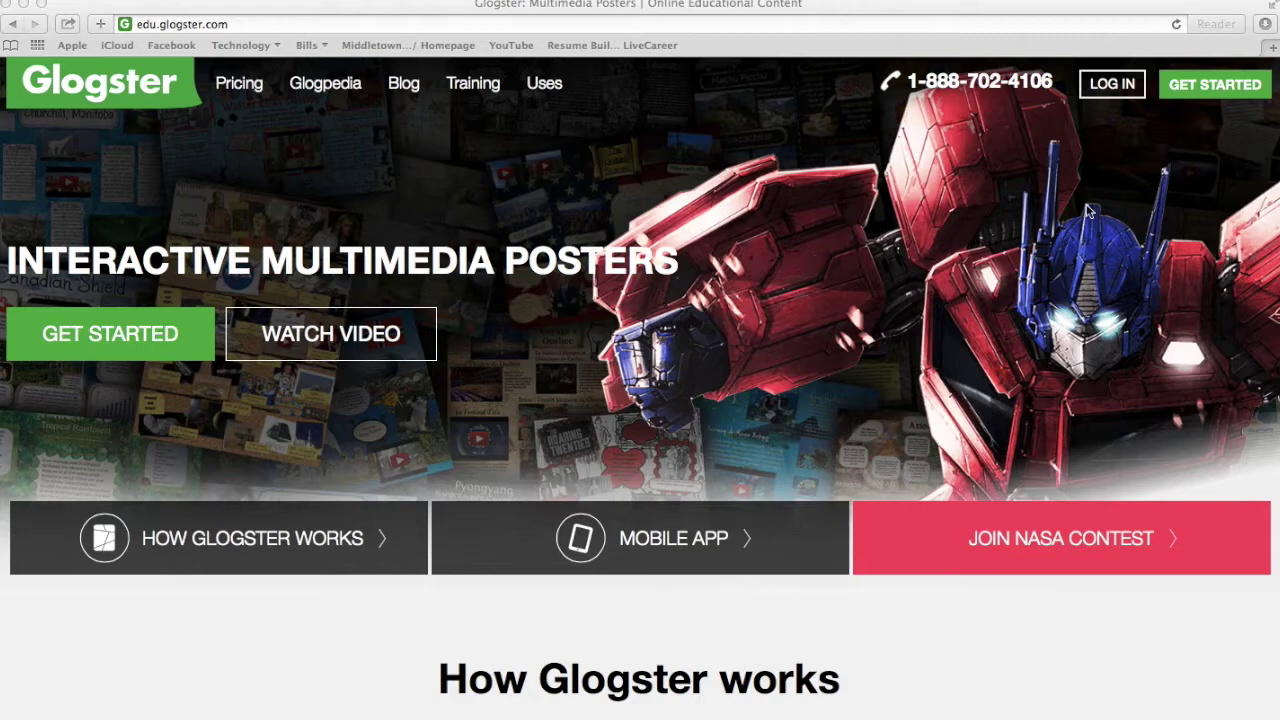
Log in to the educator account through GET STARTED using the saved credentials.
left_click(1205, 88)
left_click(1206, 90)
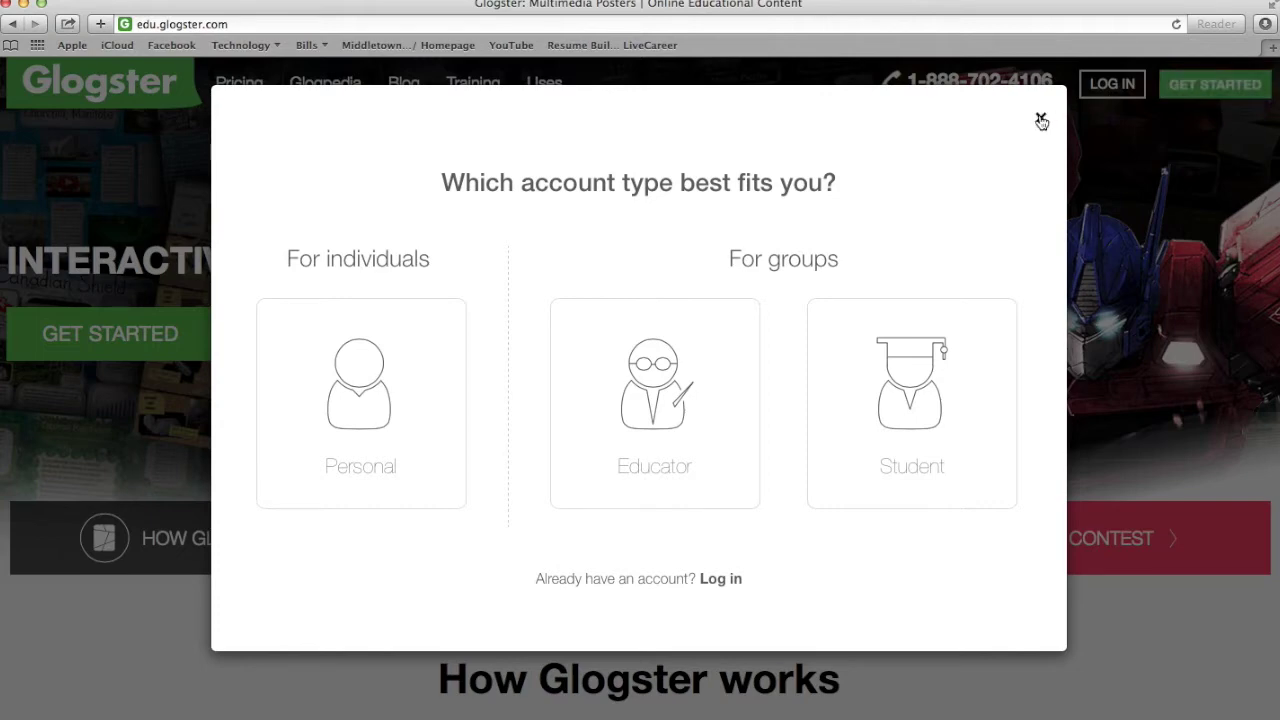
left_click(720, 578)
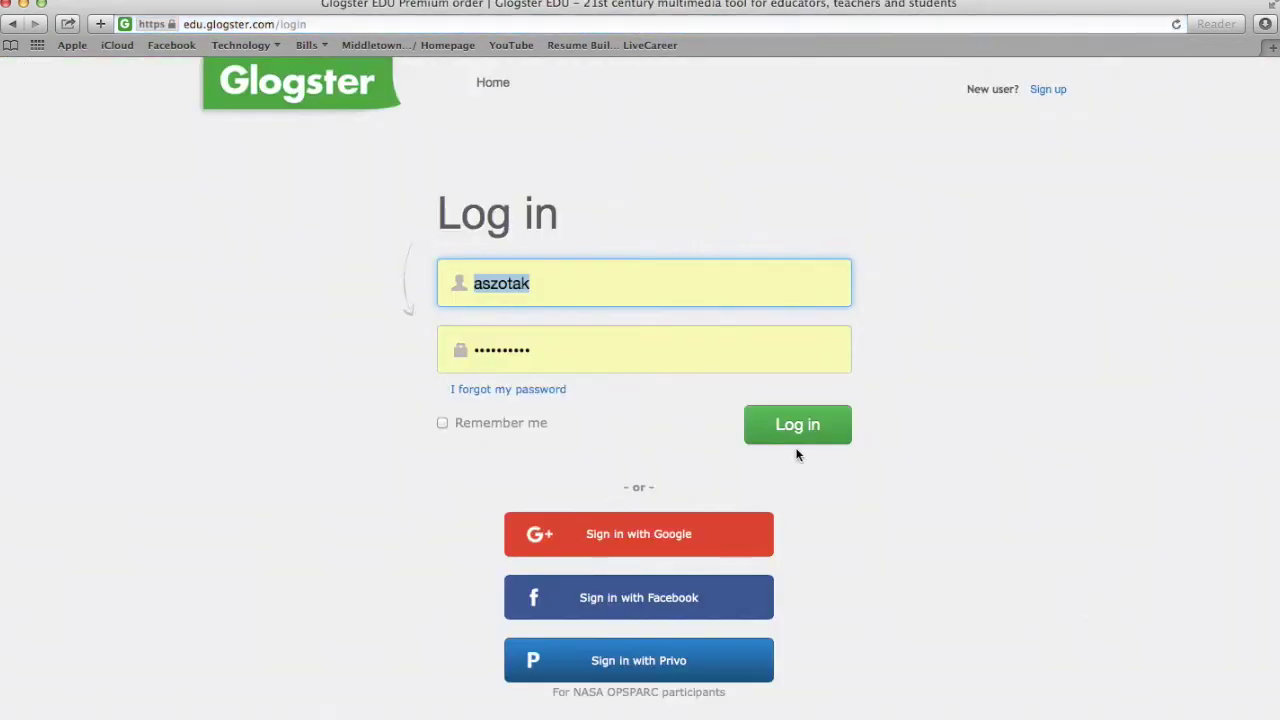
left_click(806, 423)
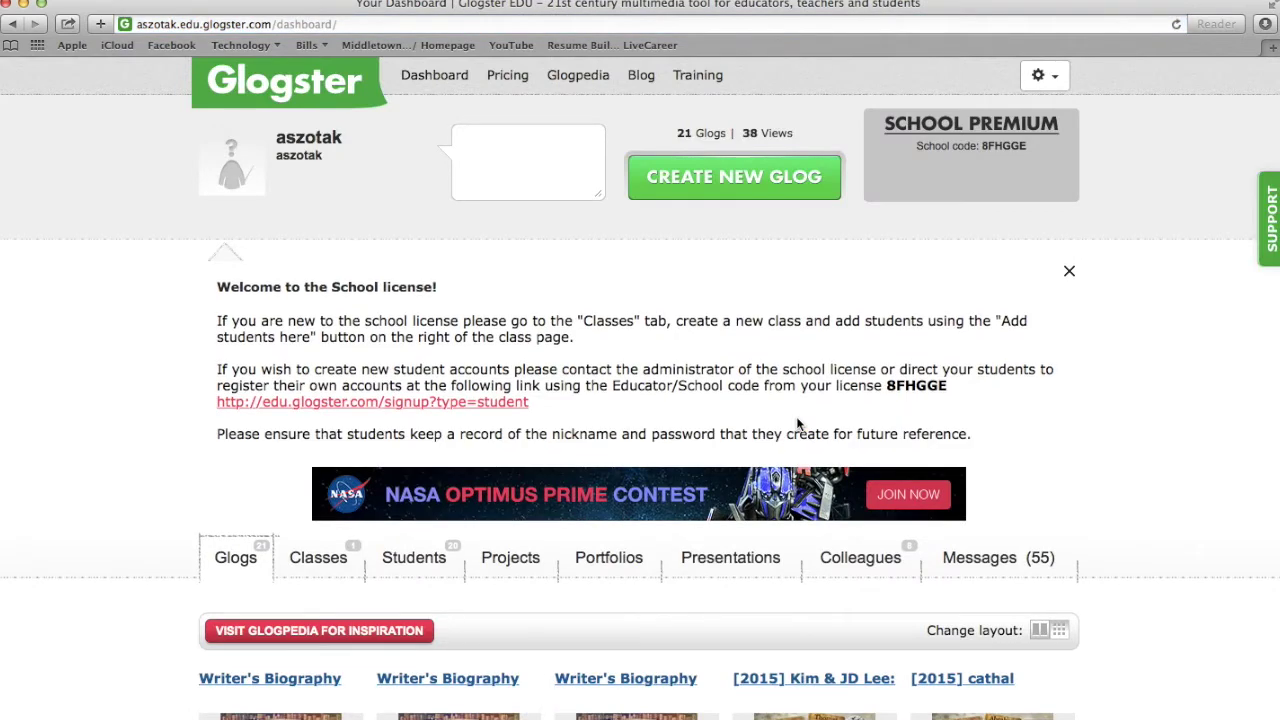
Start a new glog and scroll the template gallery down to the Language Arts templates.
scroll(744, 230, "down", 4)
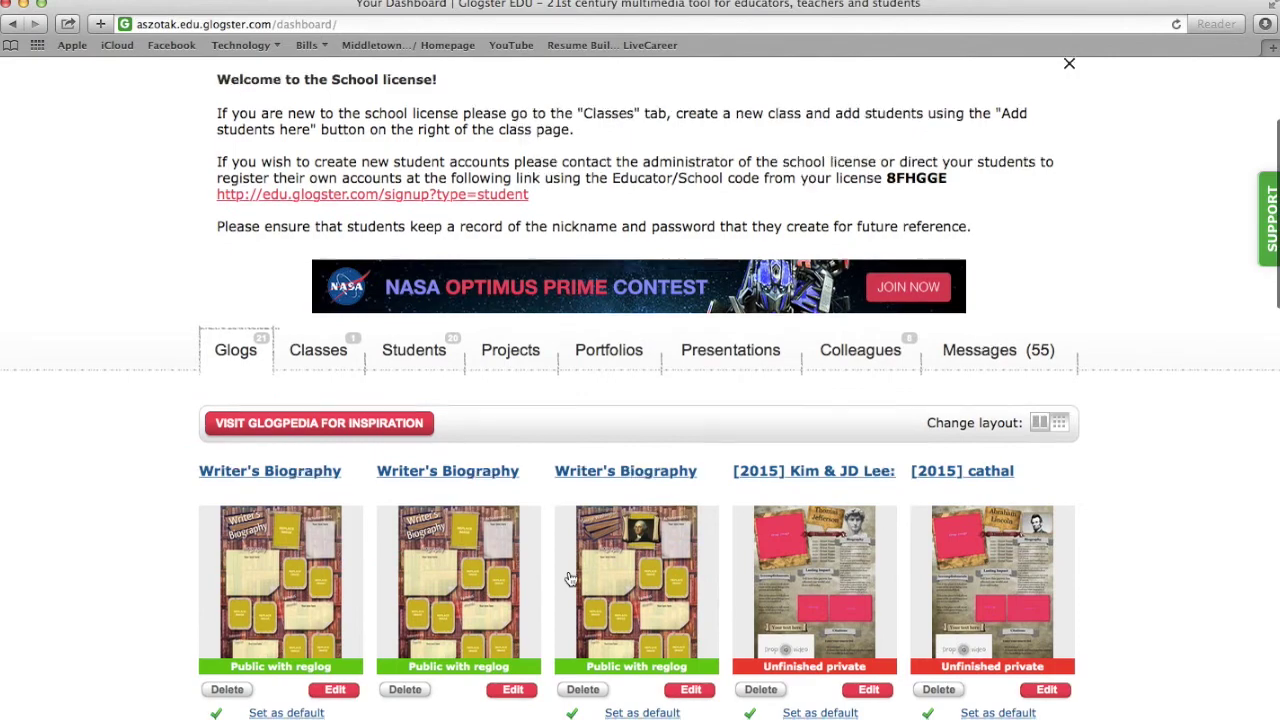
scroll(600, 480, "up", 5)
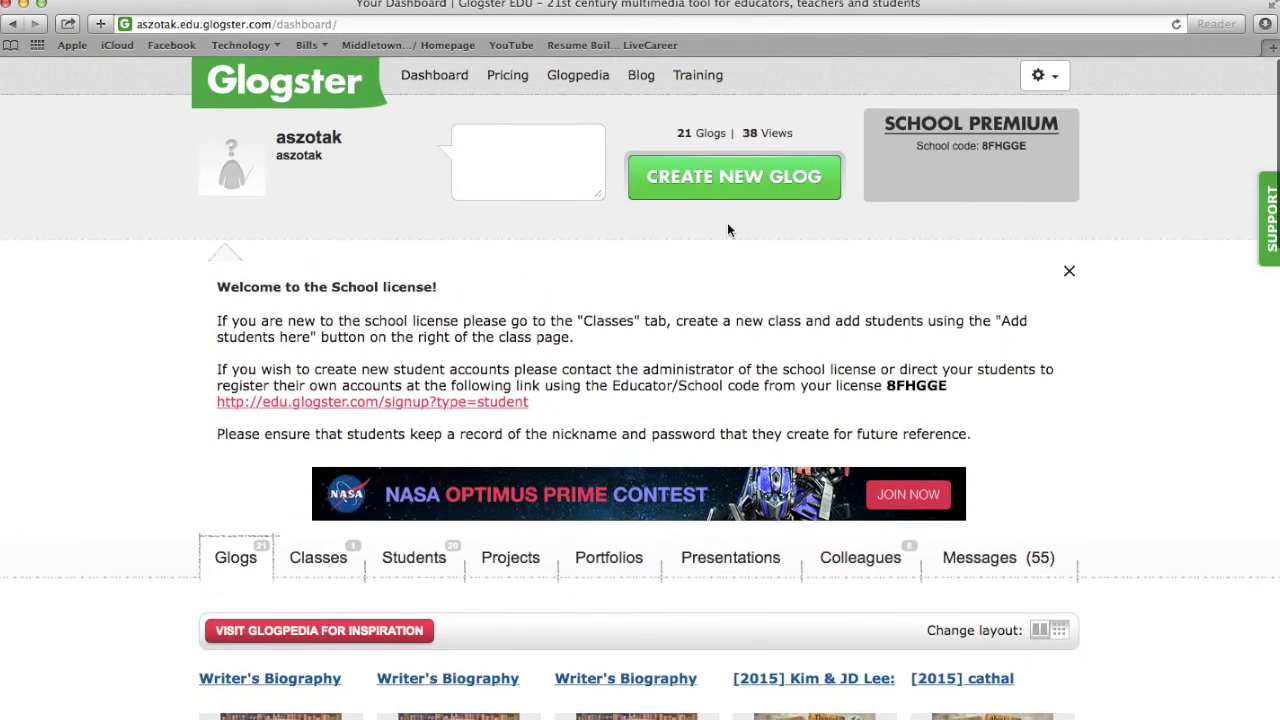
left_click(729, 177)
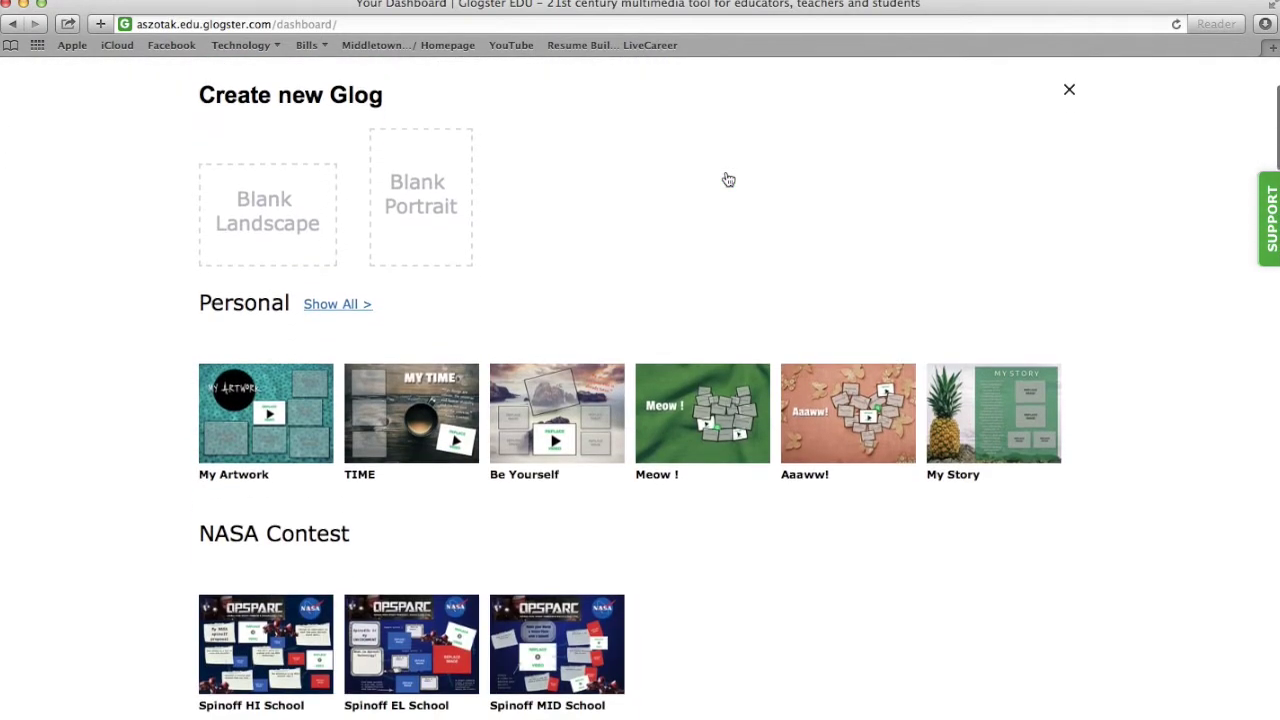
scroll(727, 178, "down", 4)
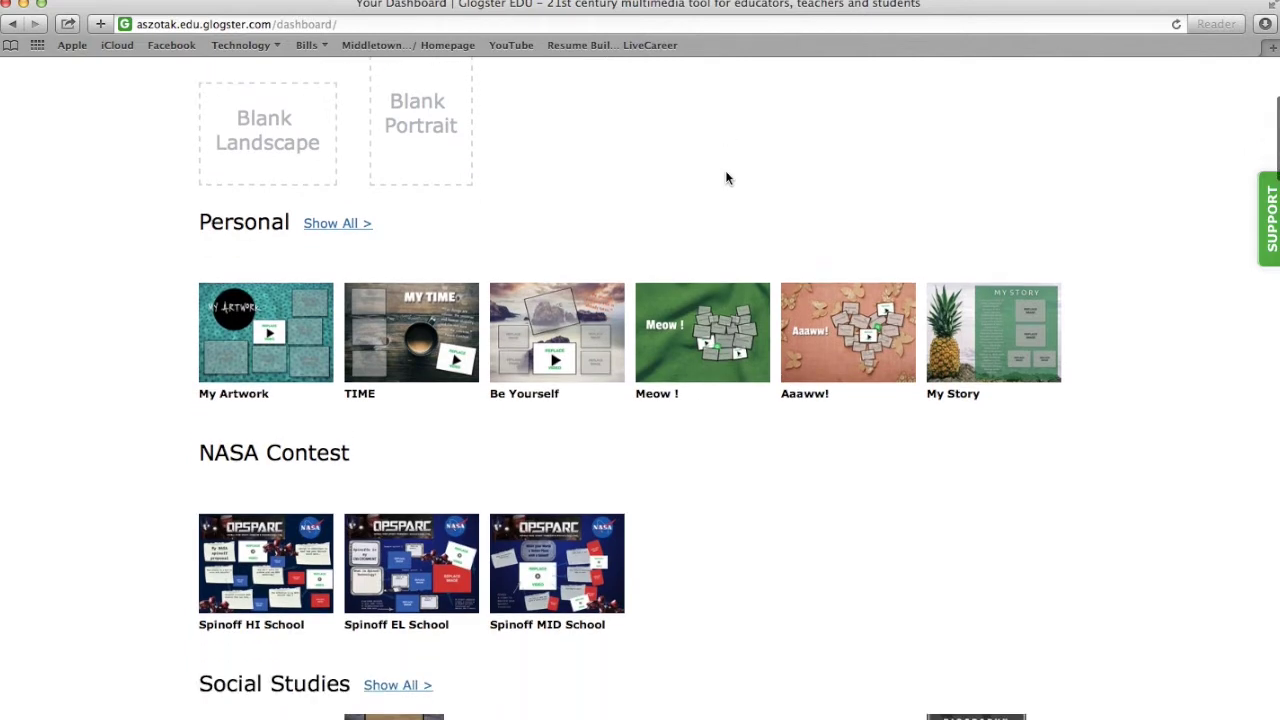
scroll(728, 179, "down", 1)
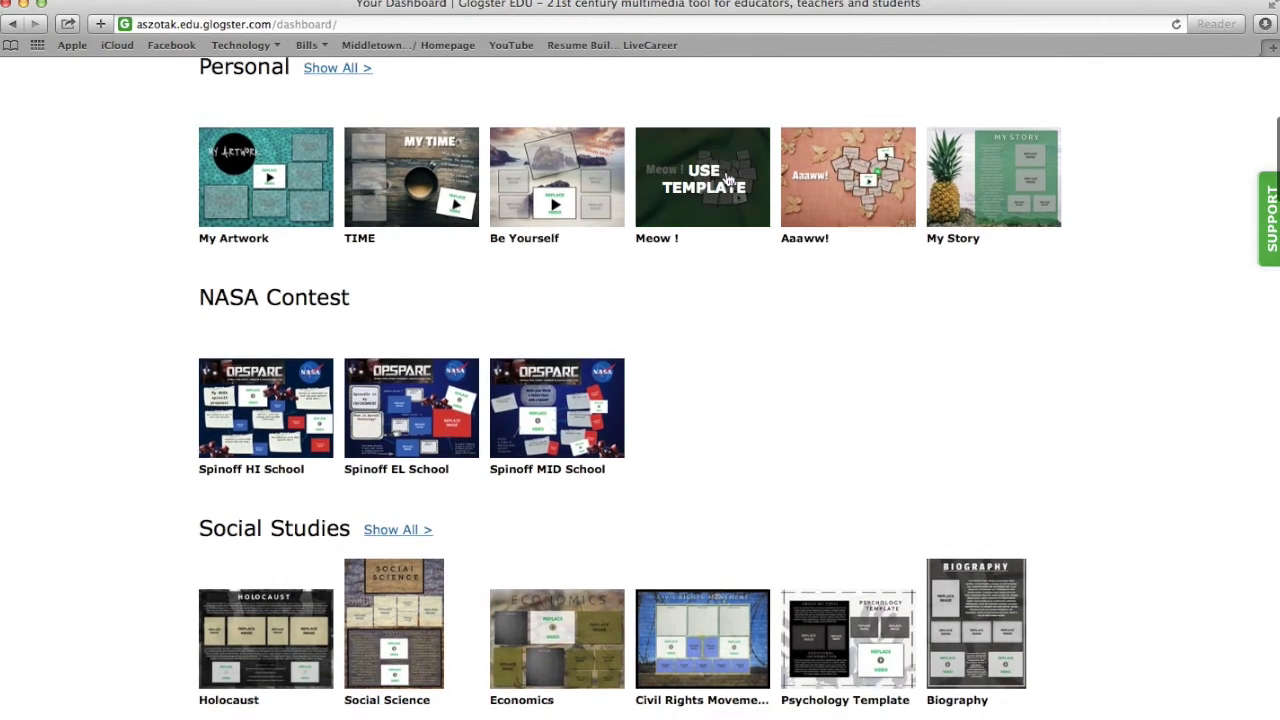
scroll(728, 179, "down", 2)
scroll(728, 179, "down", 10)
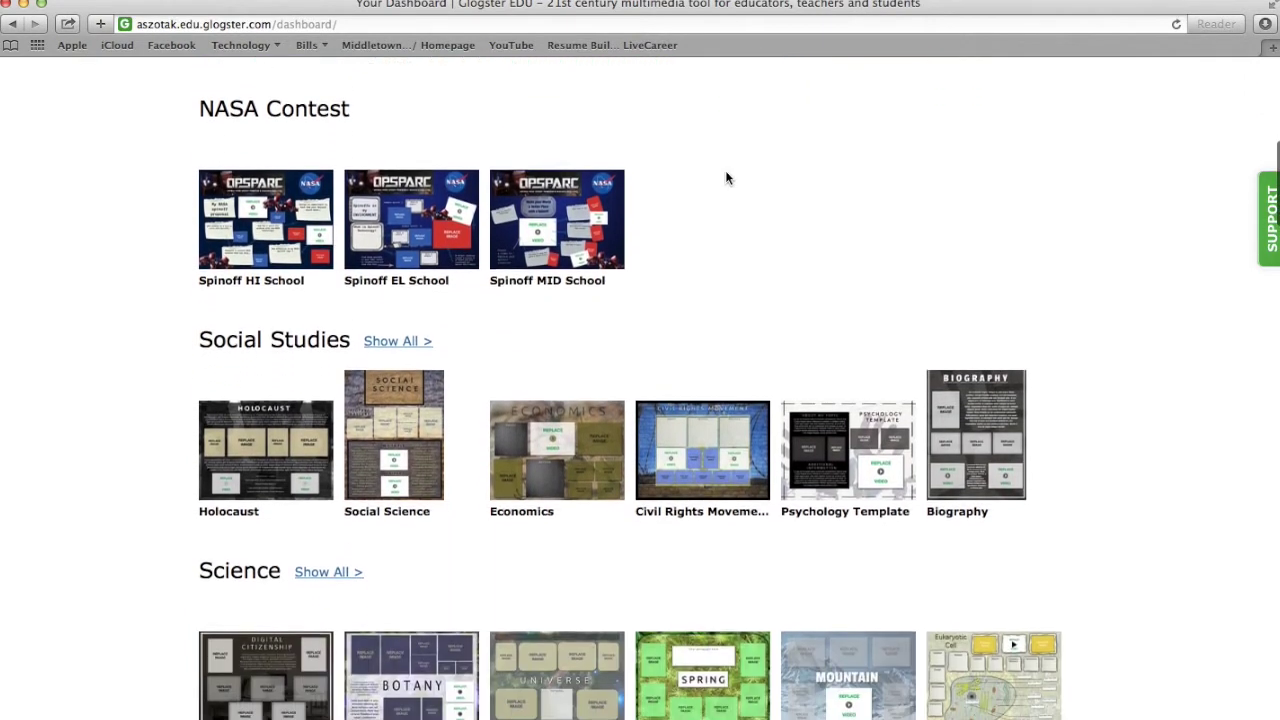
scroll(727, 178, "down", 10)
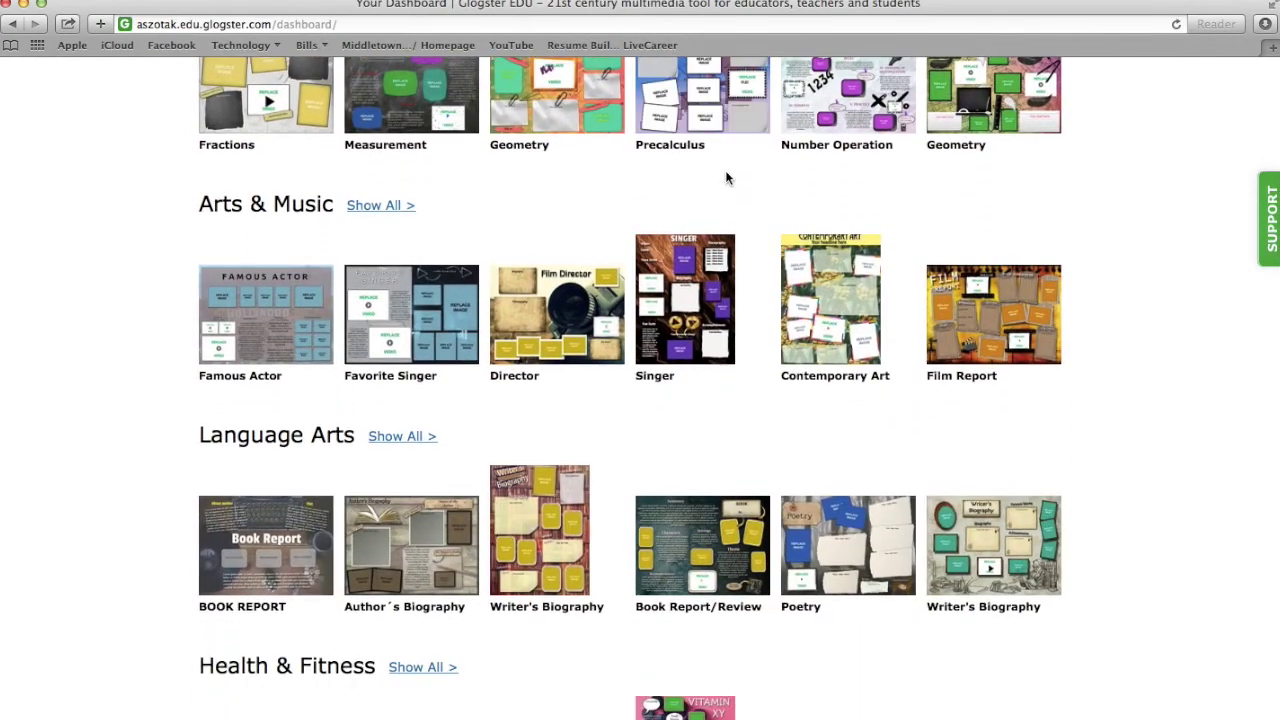
Create a glog from the Writer's Biography template and select its title.
left_click(540, 530)
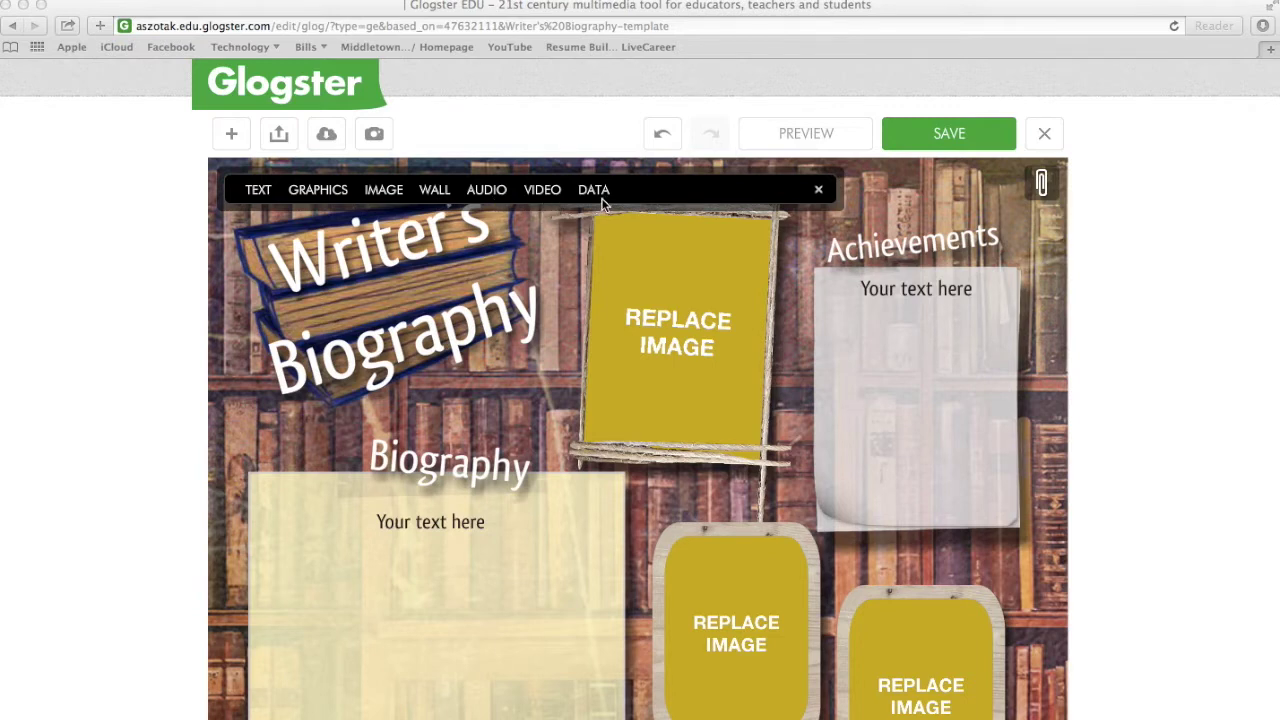
left_click(560, 349)
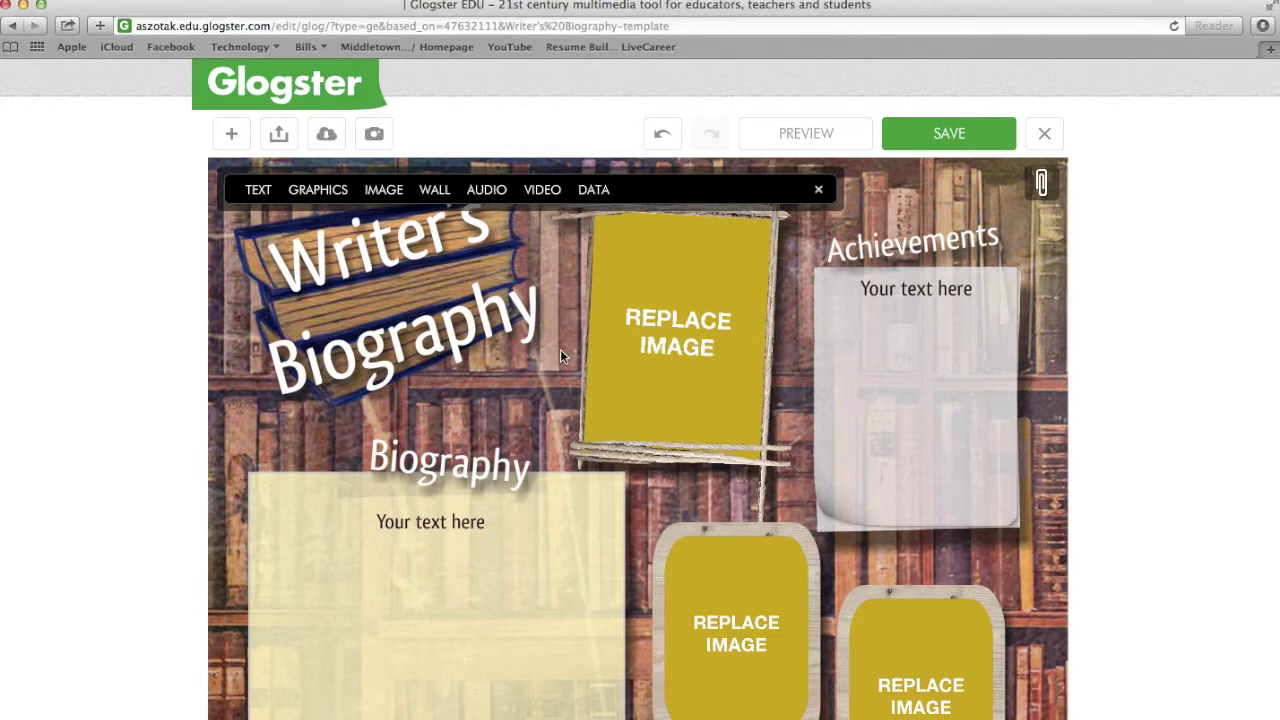
left_click(410, 266)
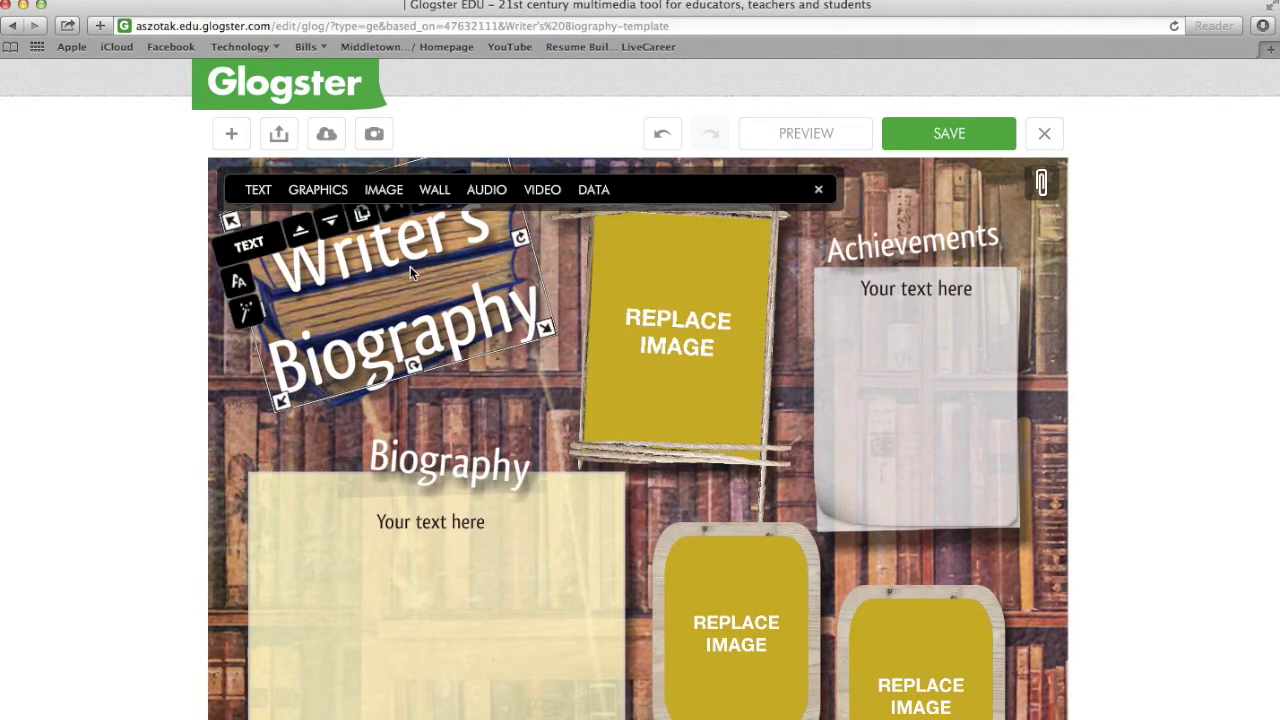
Retitle the glog 'George Washington' at font size 36, then bring up the add-content bar.
left_click(410, 266)
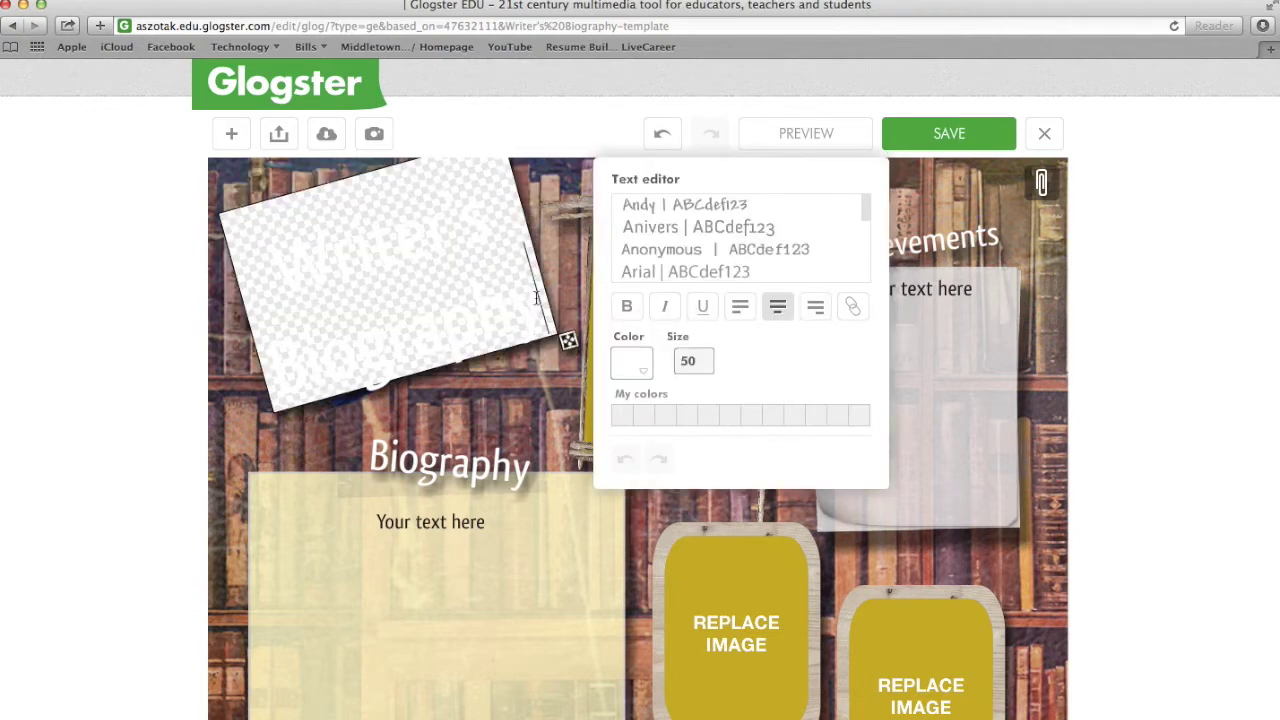
left_click_drag(535, 298, 284, 280)
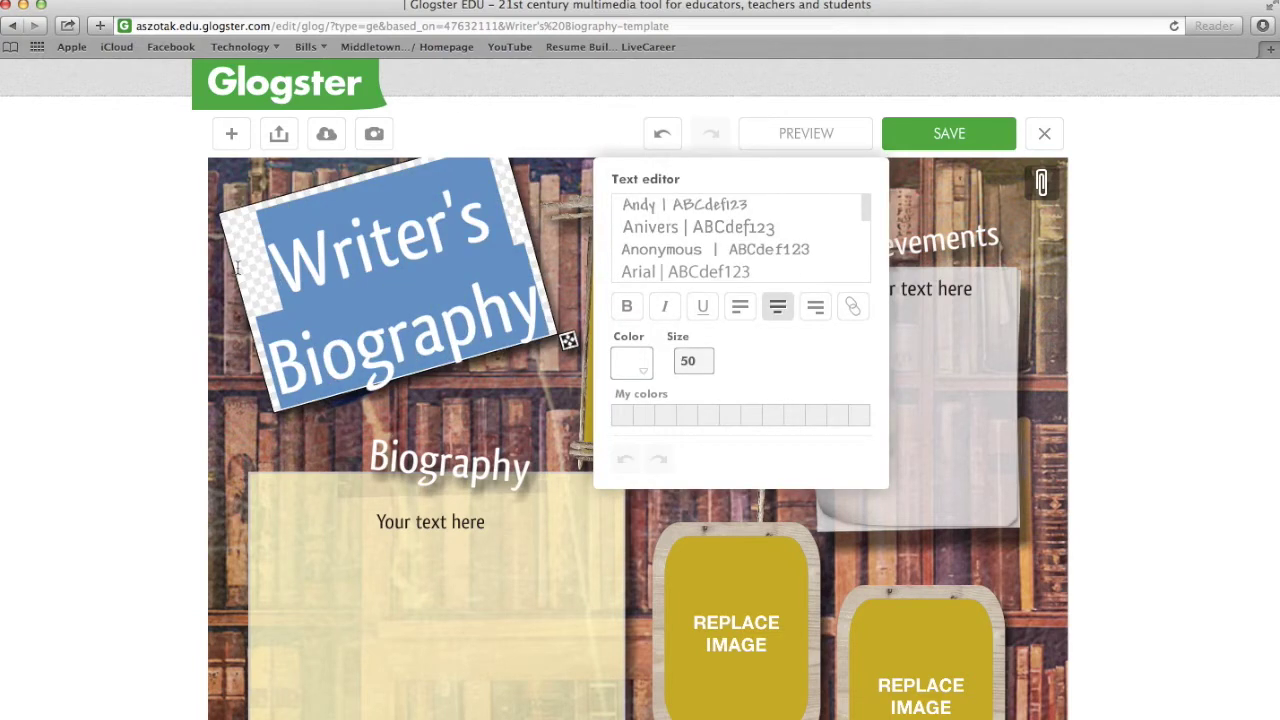
key("BackSpace")
type("Great")
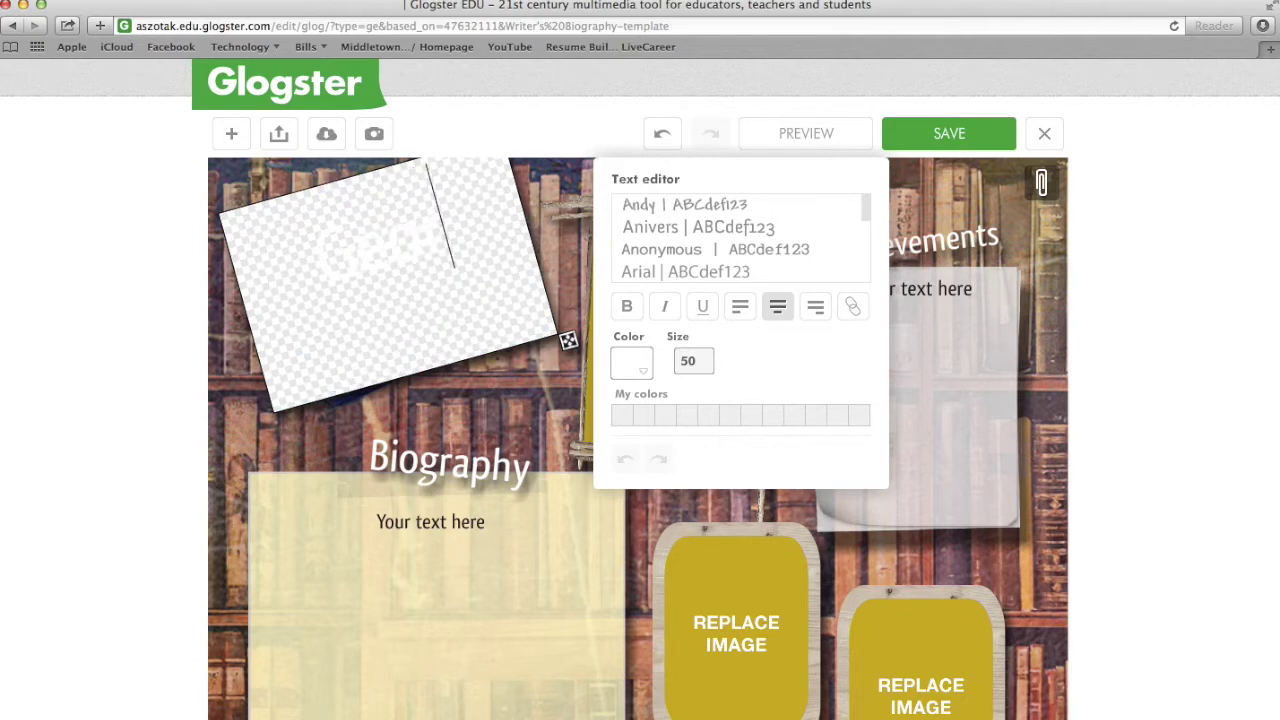
type("Wash")
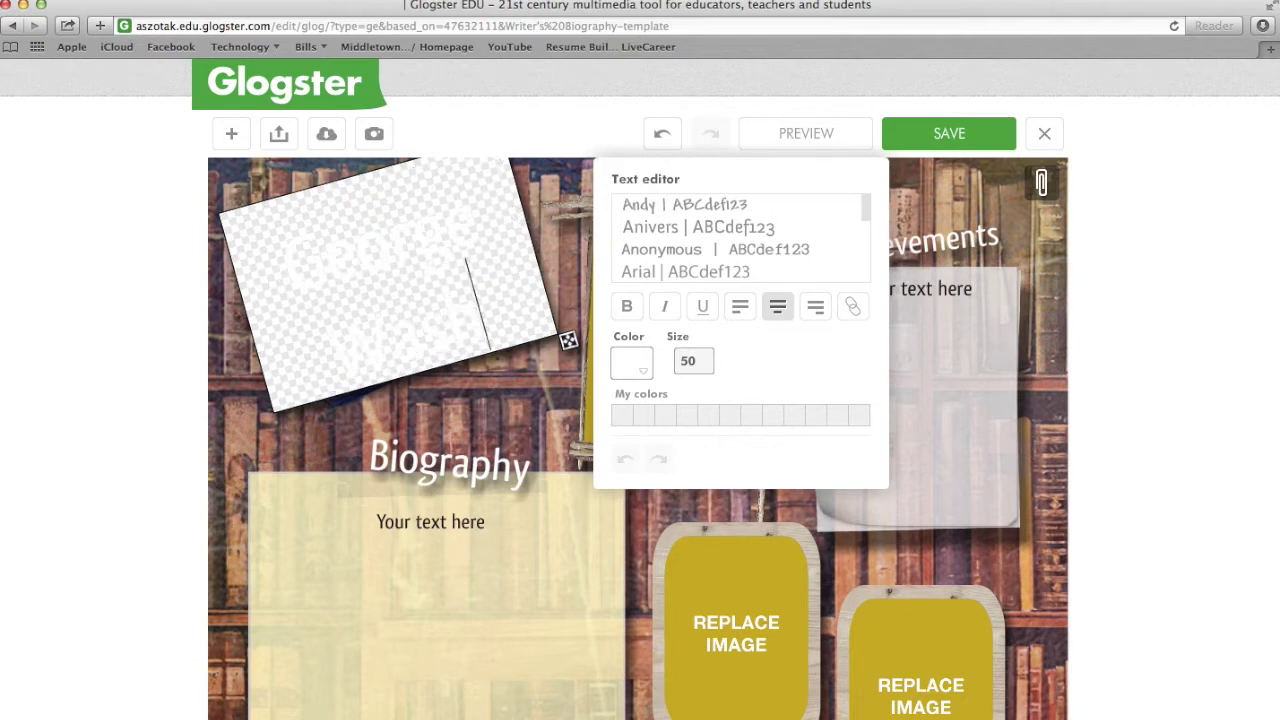
type("ington")
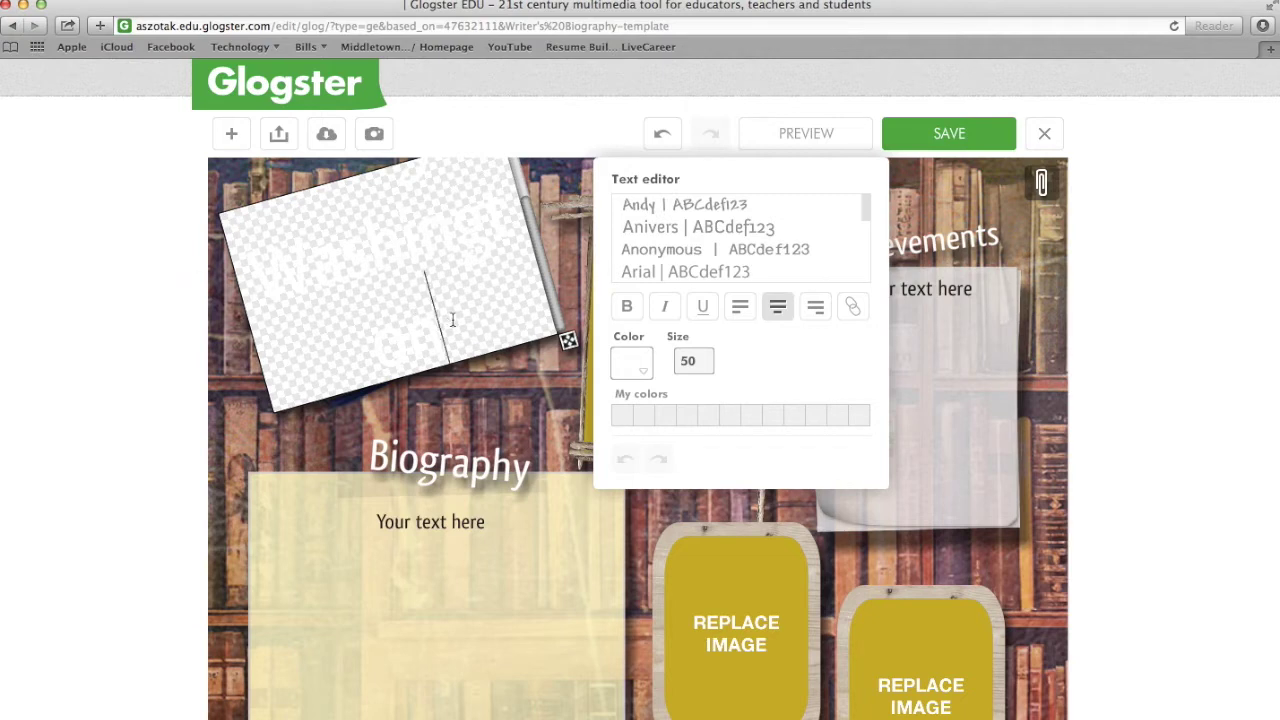
left_click_drag(436, 322, 250, 195)
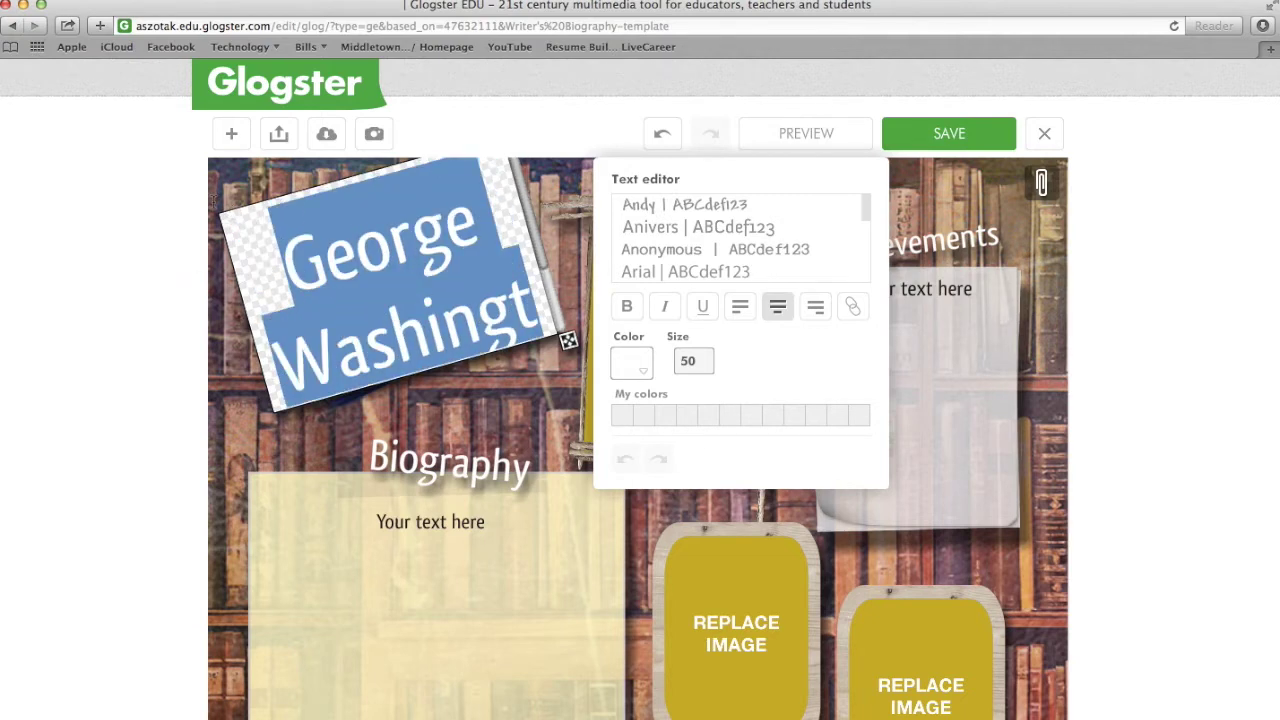
left_click(704, 362)
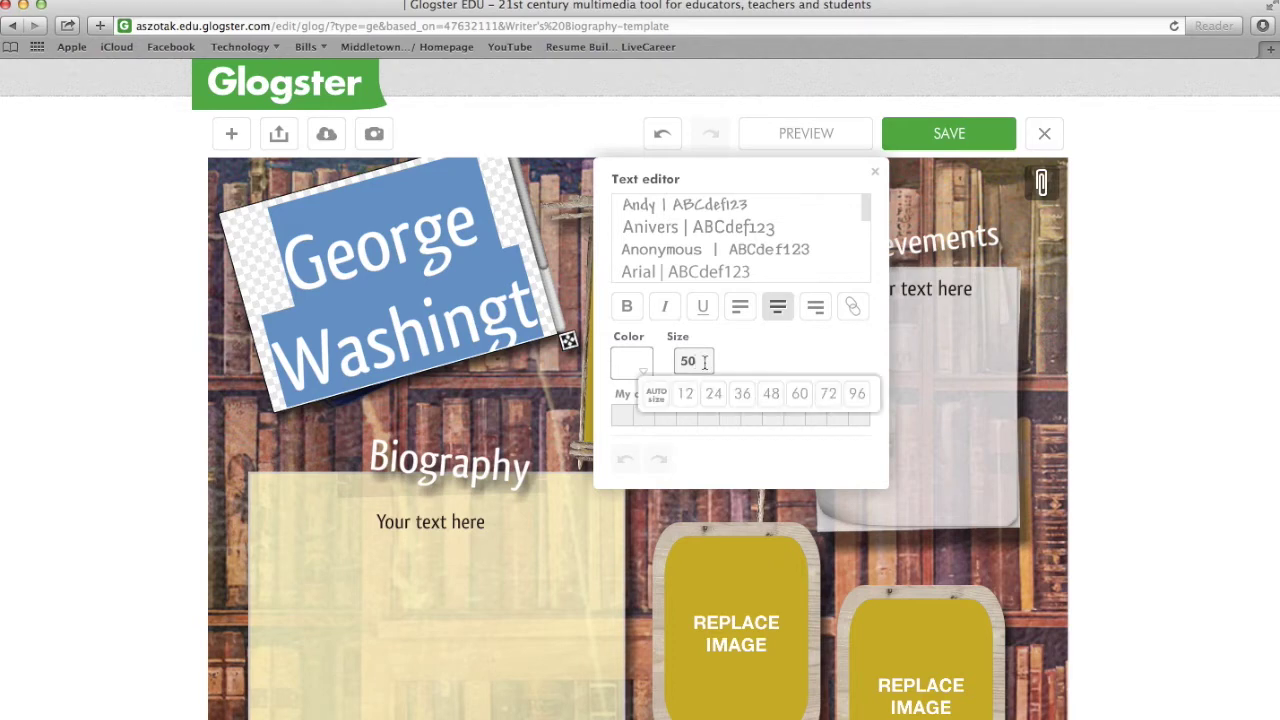
left_click(744, 396)
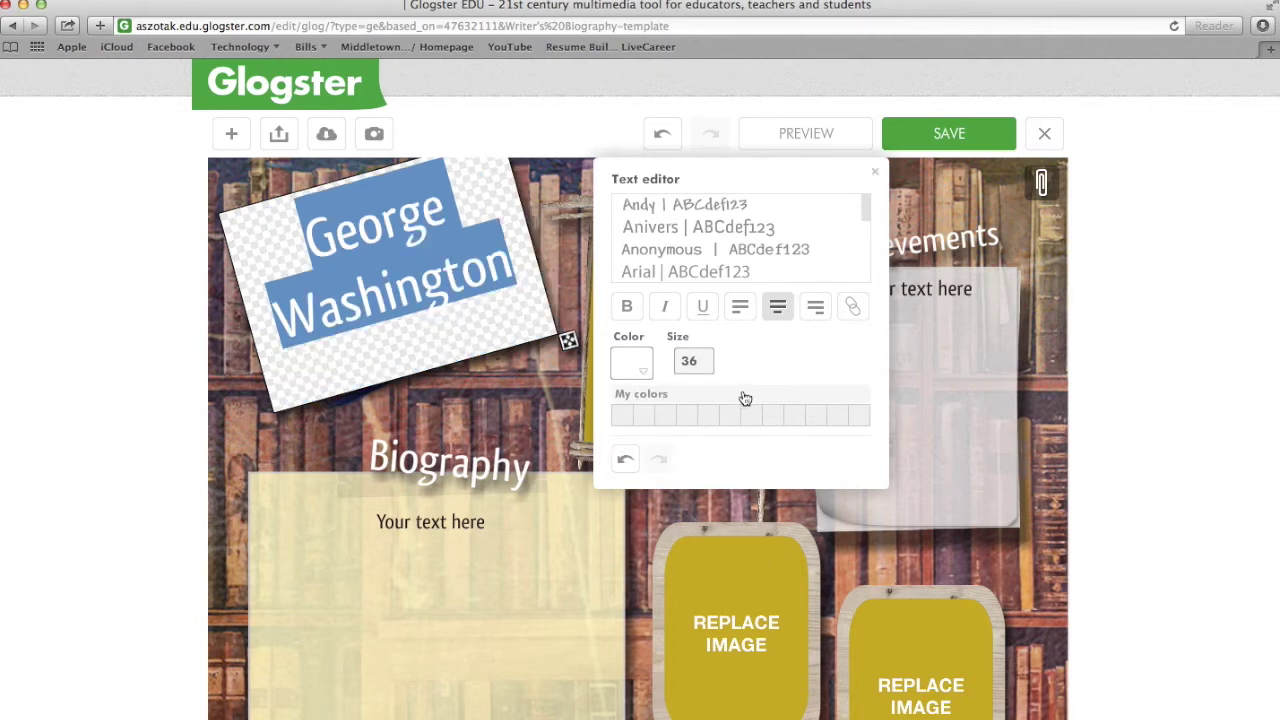
left_click(539, 387)
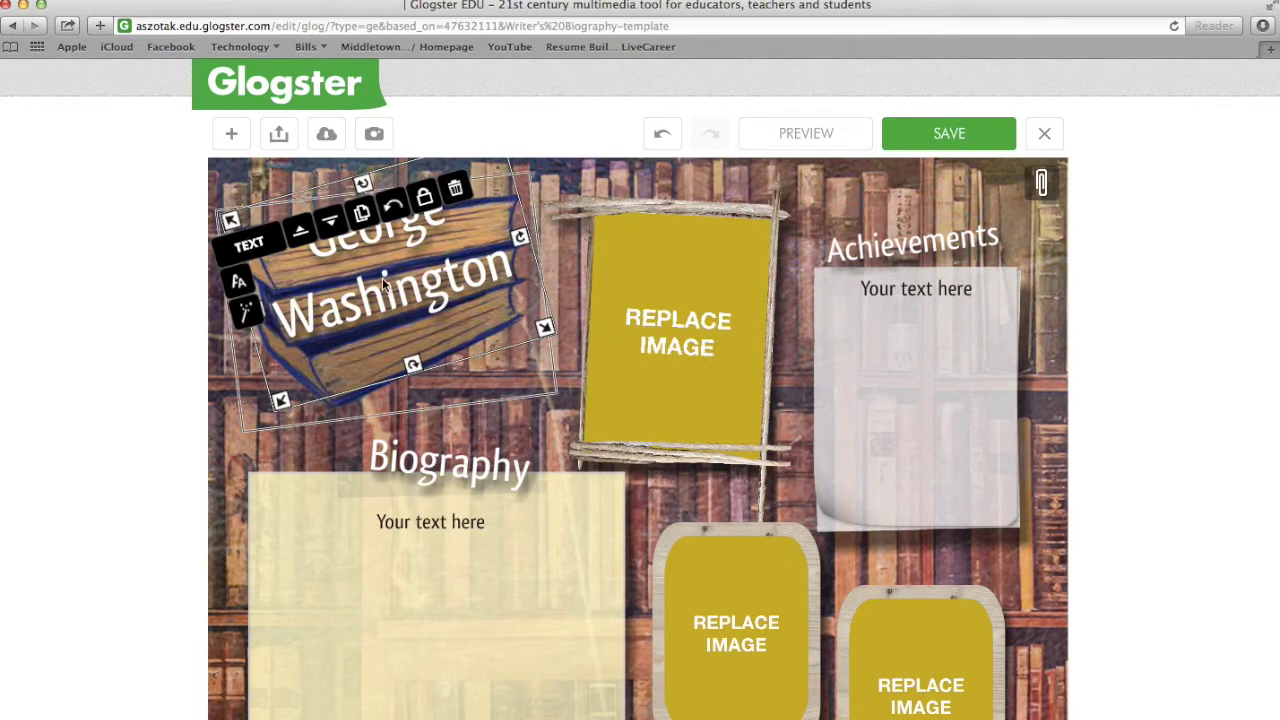
left_click(232, 136)
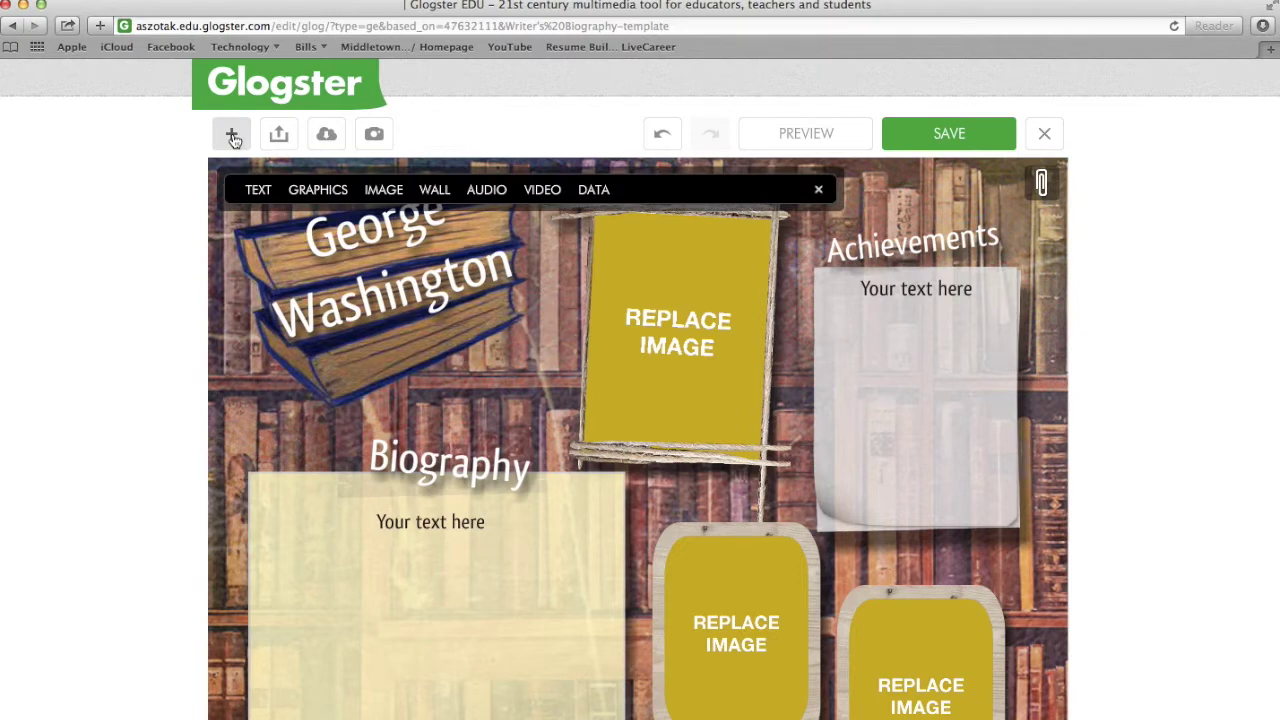
Search online images for 'George Washington' and pick the first portrait.
left_click(384, 194)
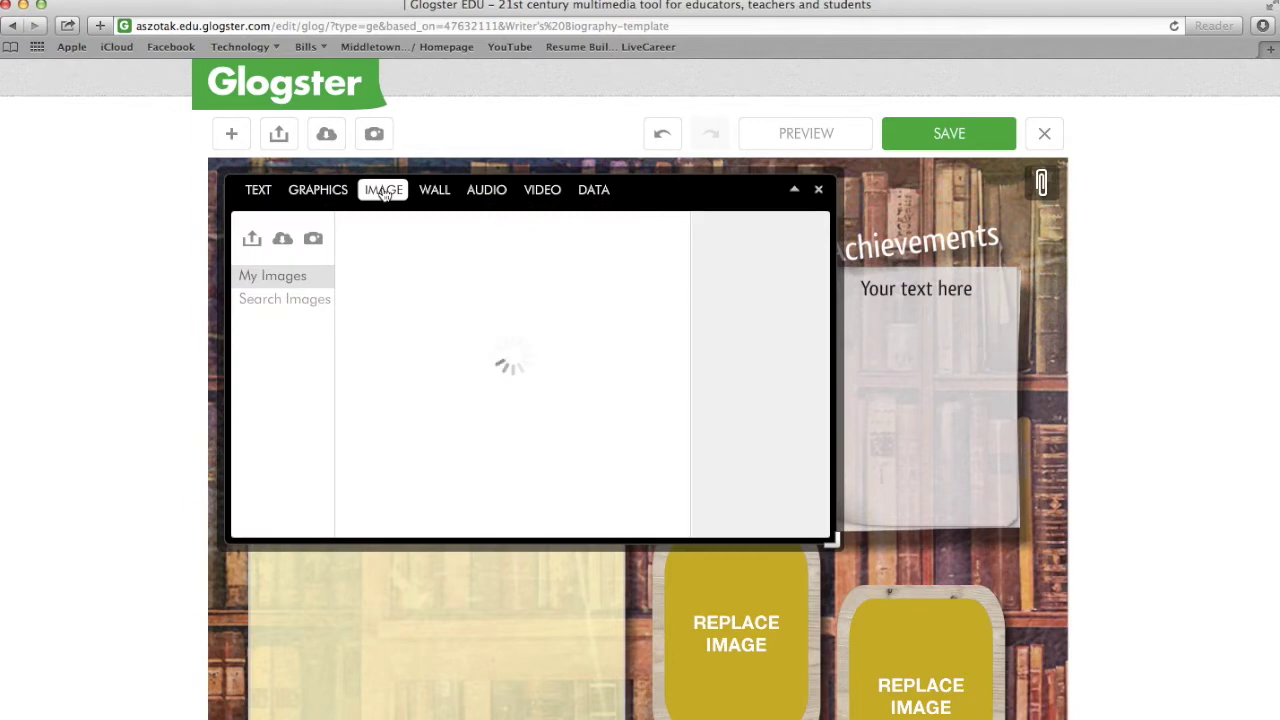
left_click(278, 303)
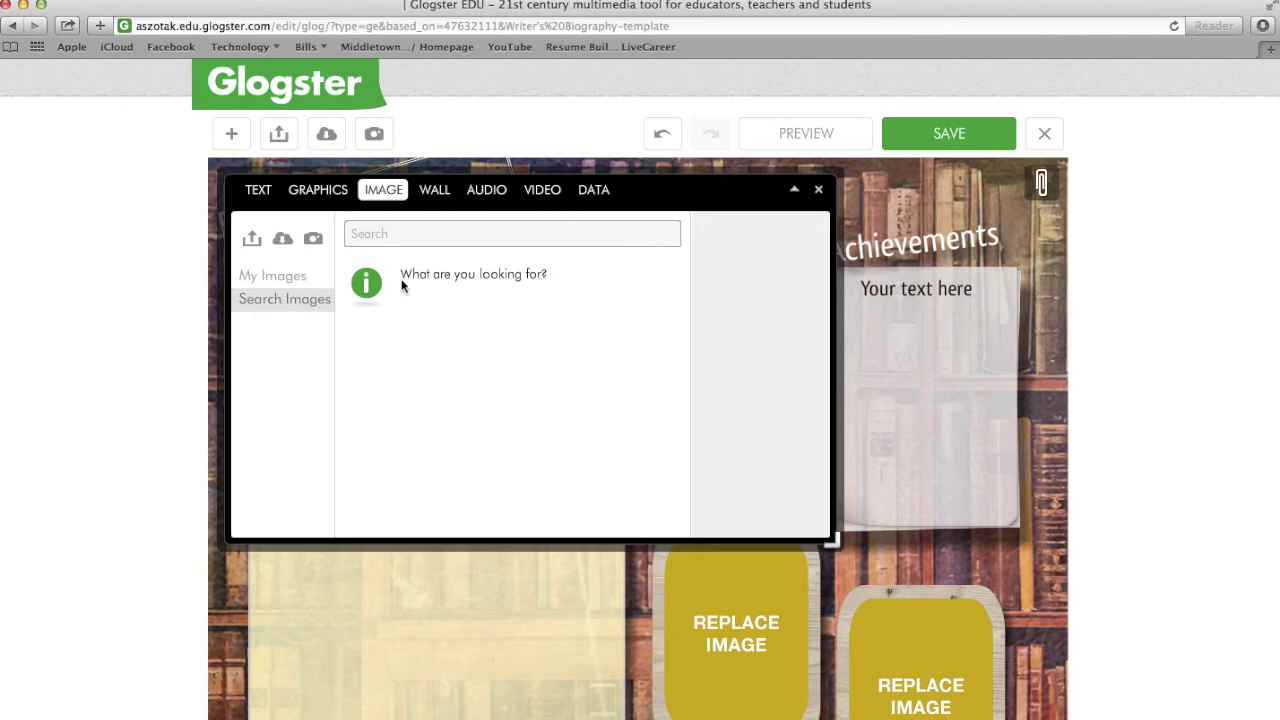
left_click(412, 237)
type("George Washington")
key("Return")
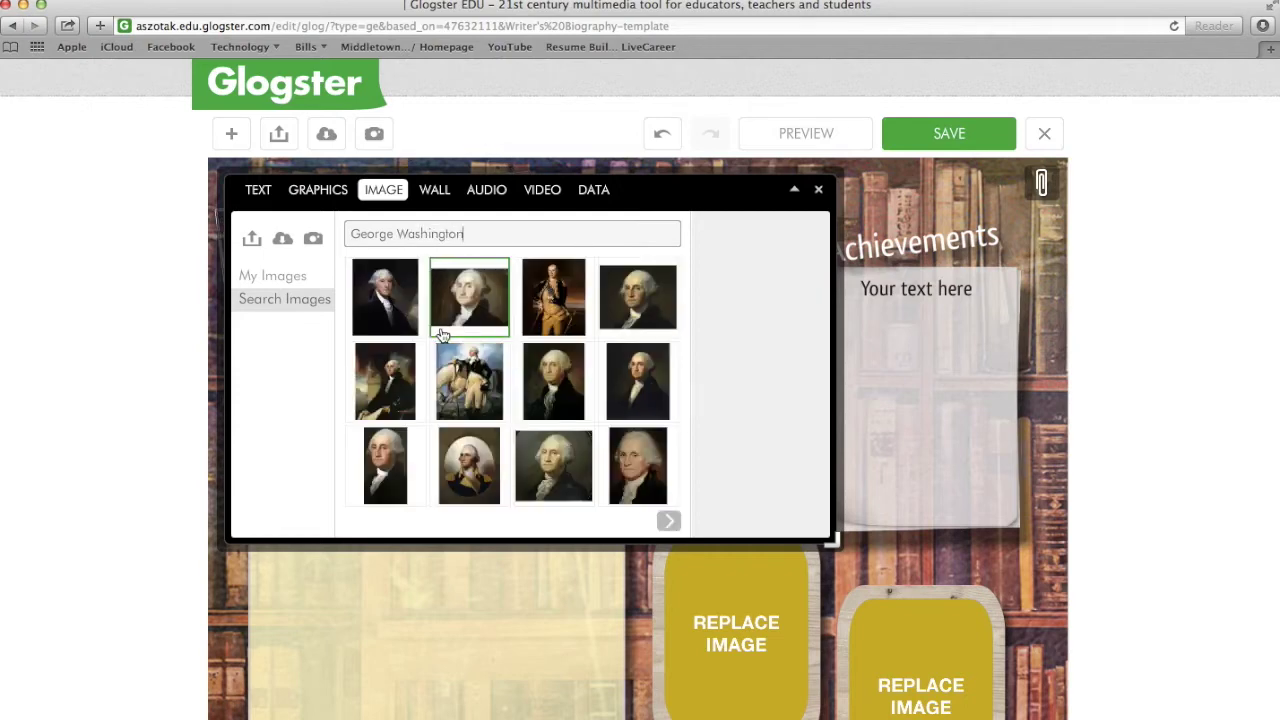
left_click(397, 308)
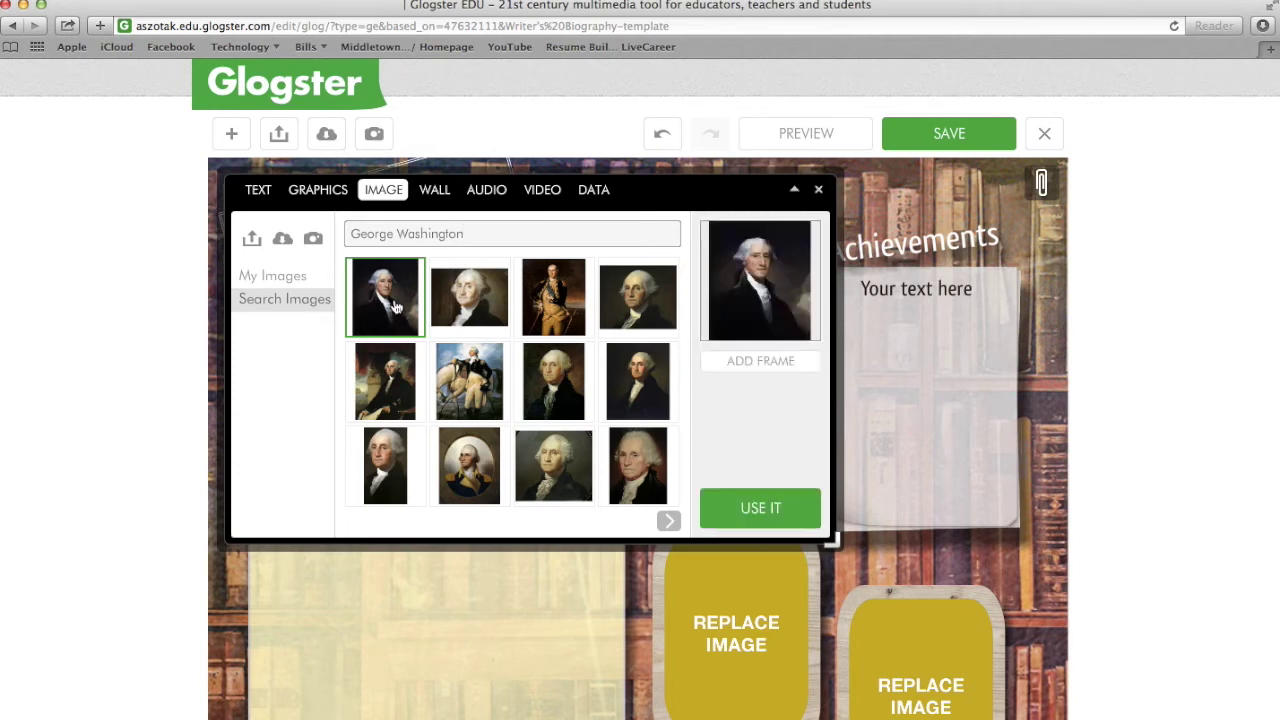
Wrap the portrait in the History parchment scroll frame and place it on the glog.
left_click(770, 364)
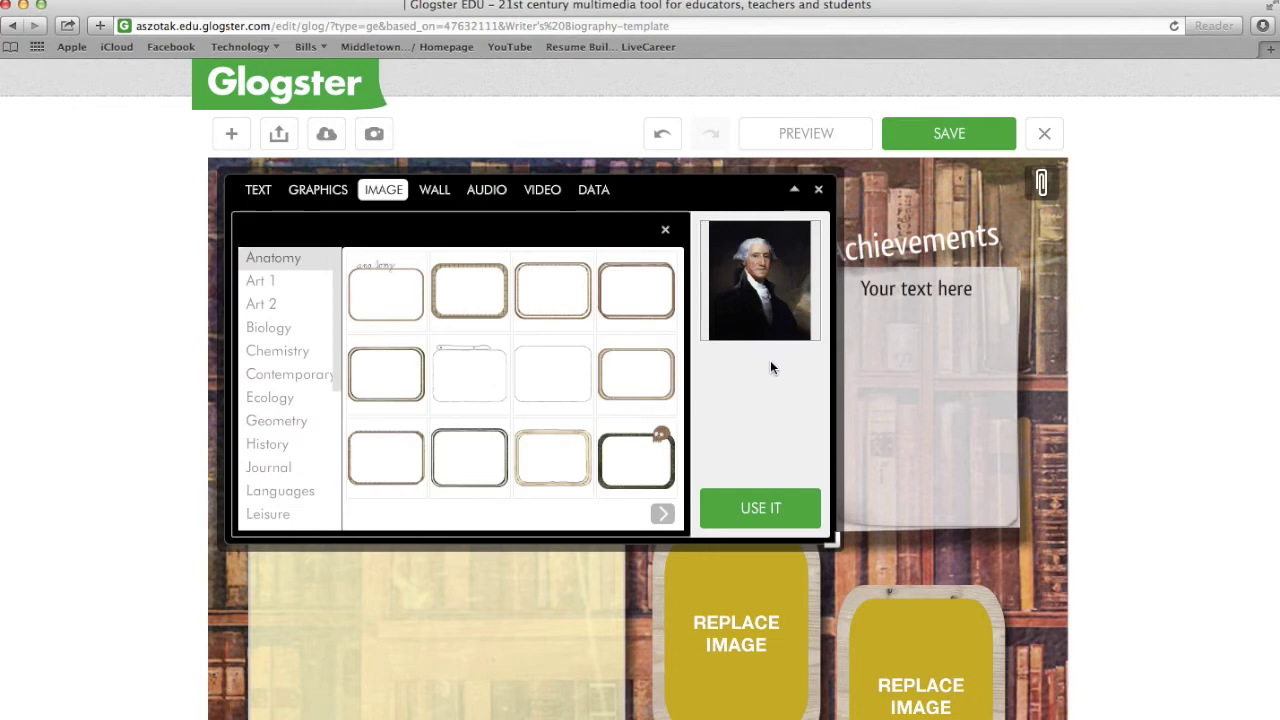
scroll(286, 366, "down", 1)
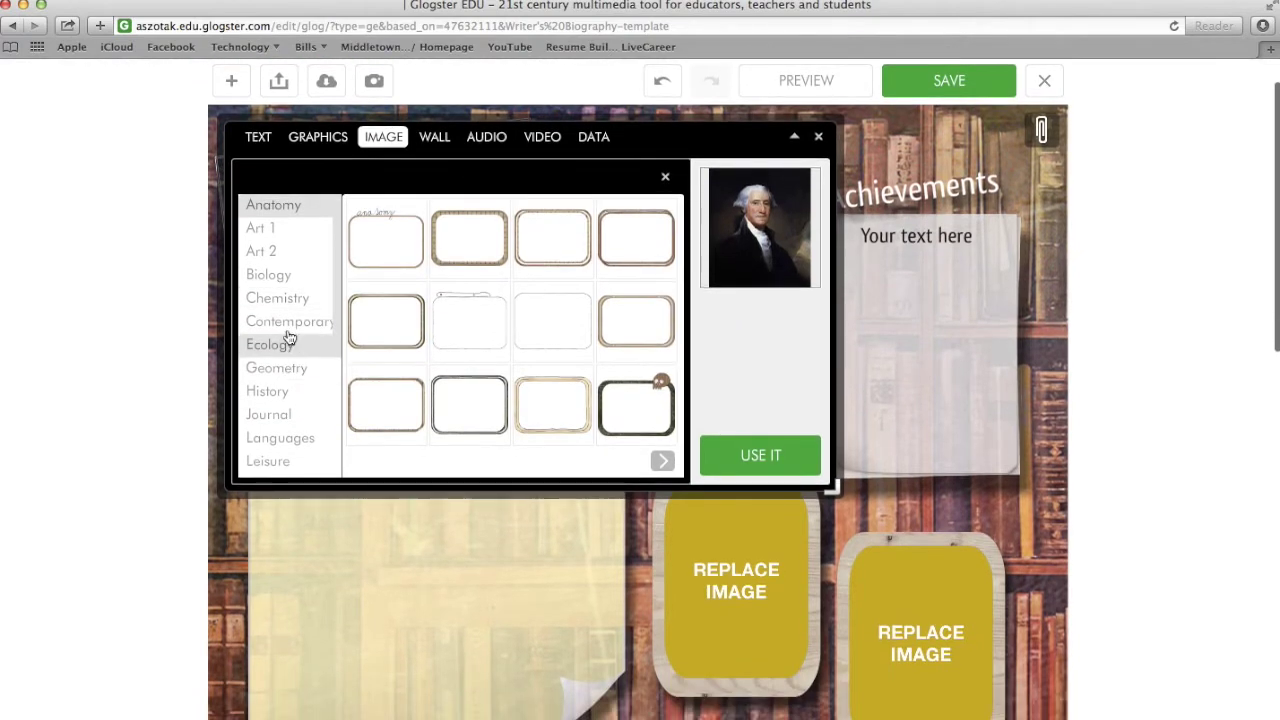
left_click(279, 395)
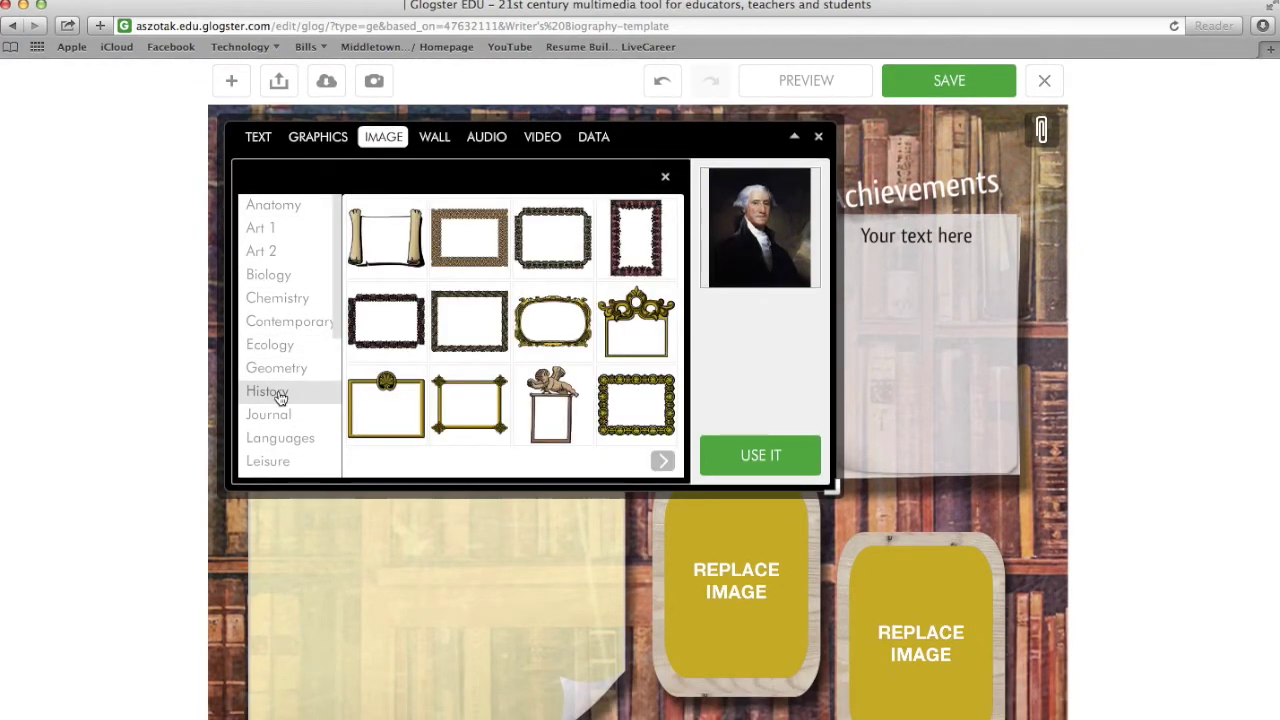
left_click(388, 242)
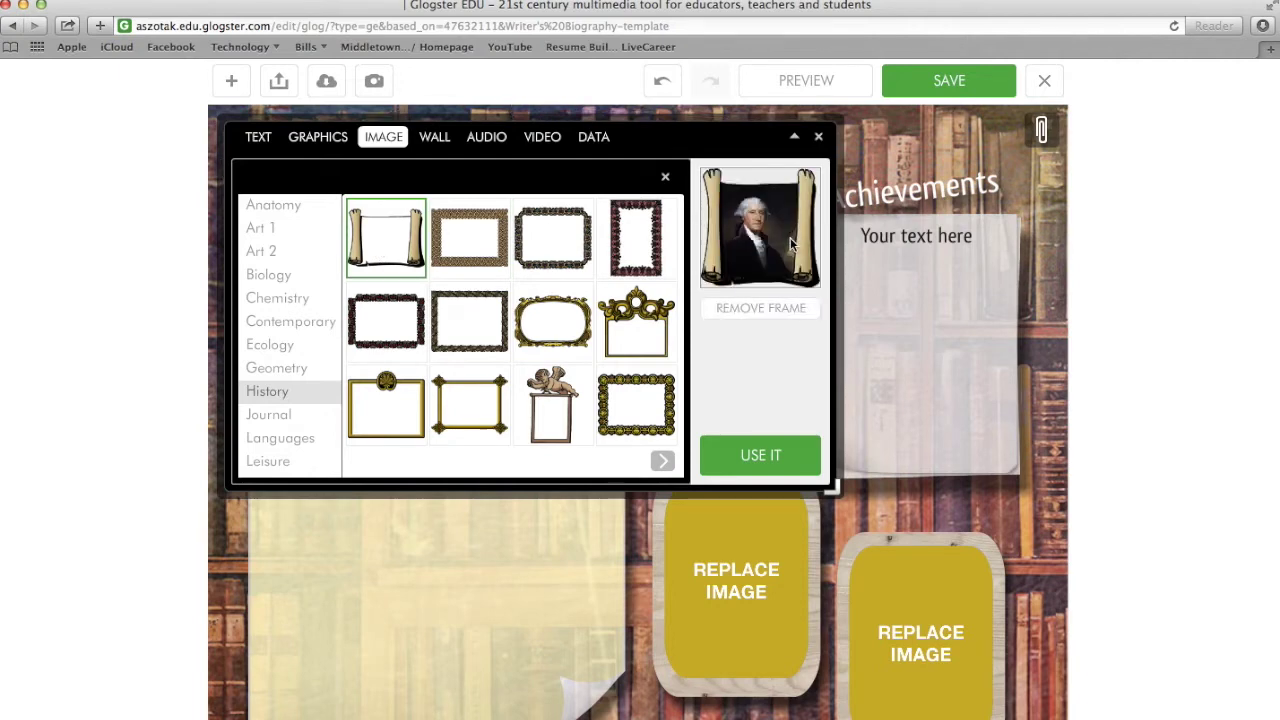
left_click(775, 457)
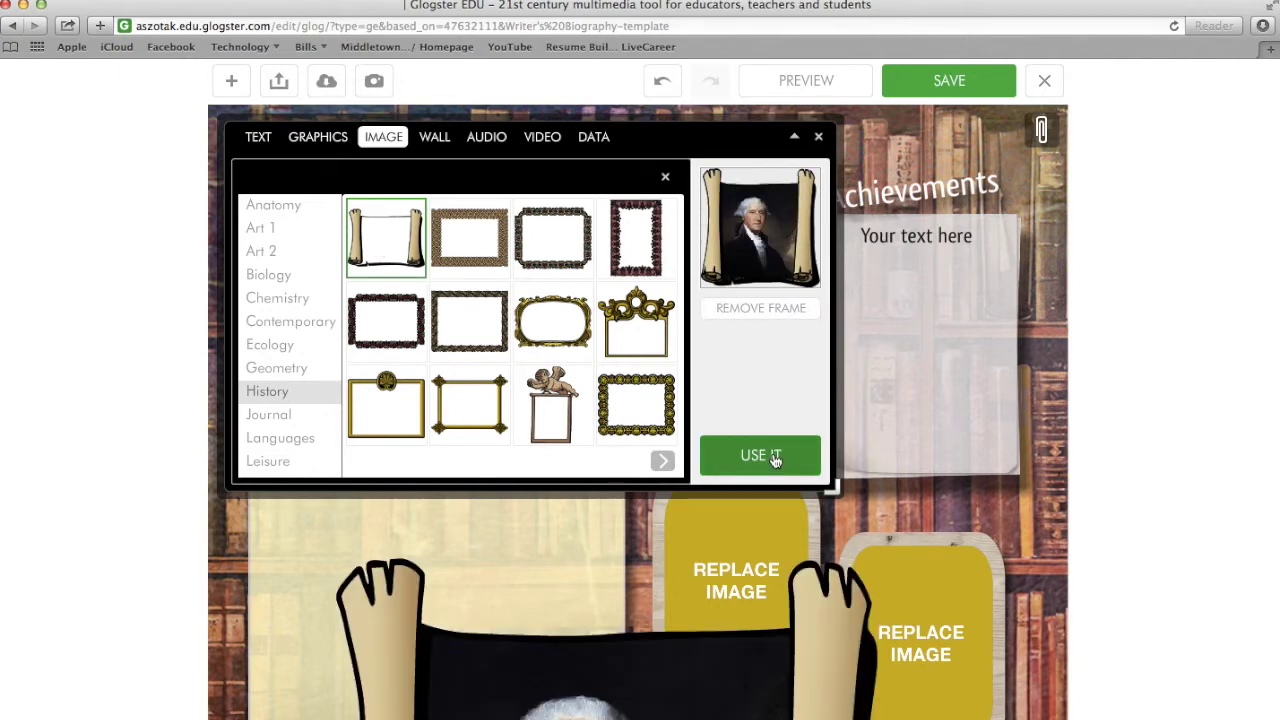
Shrink the framed portrait and position it at top centre between title and Achievements.
left_click(818, 137)
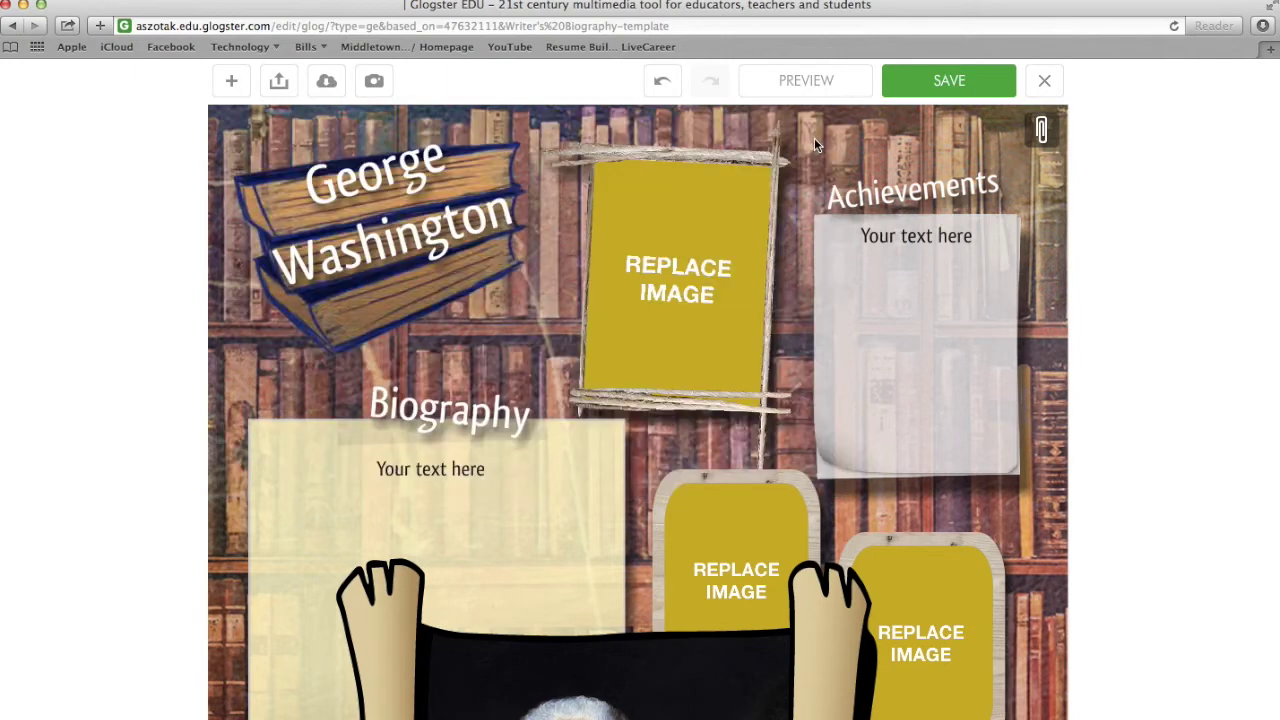
scroll(634, 354, "down", 2)
left_click_drag(603, 605, 627, 290)
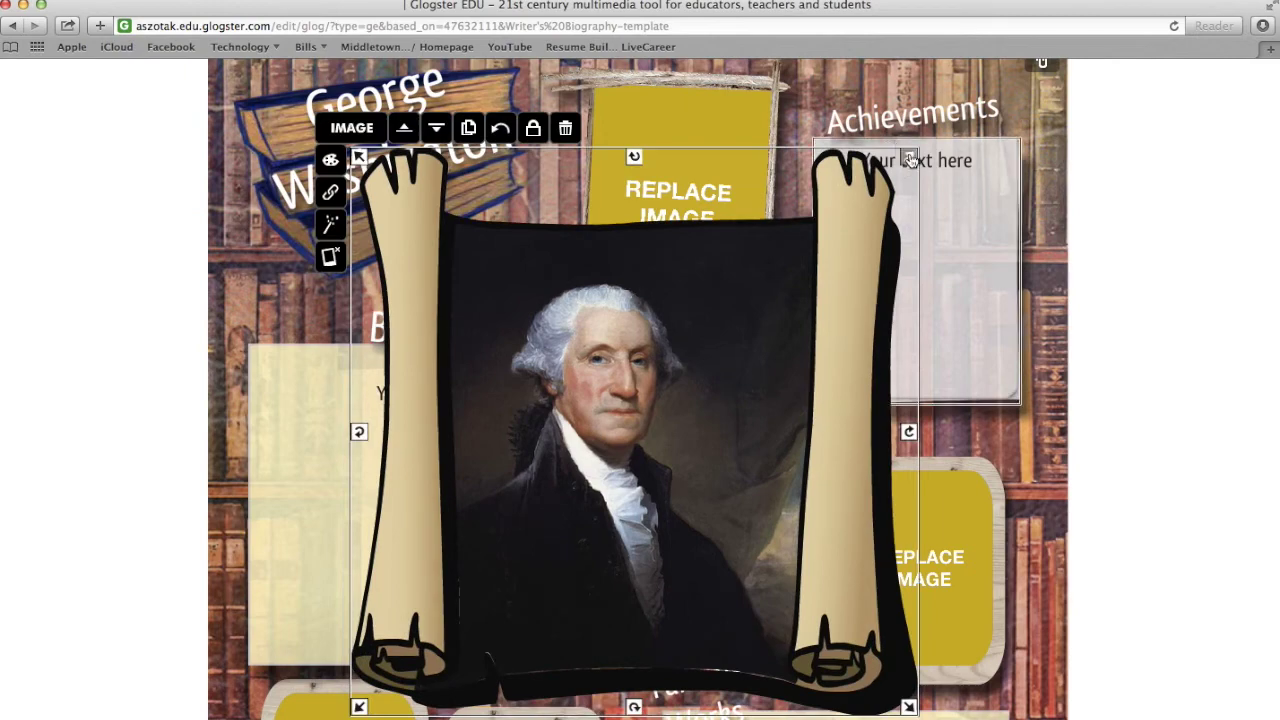
left_click_drag(909, 160, 622, 414)
left_click_drag(531, 503, 724, 126)
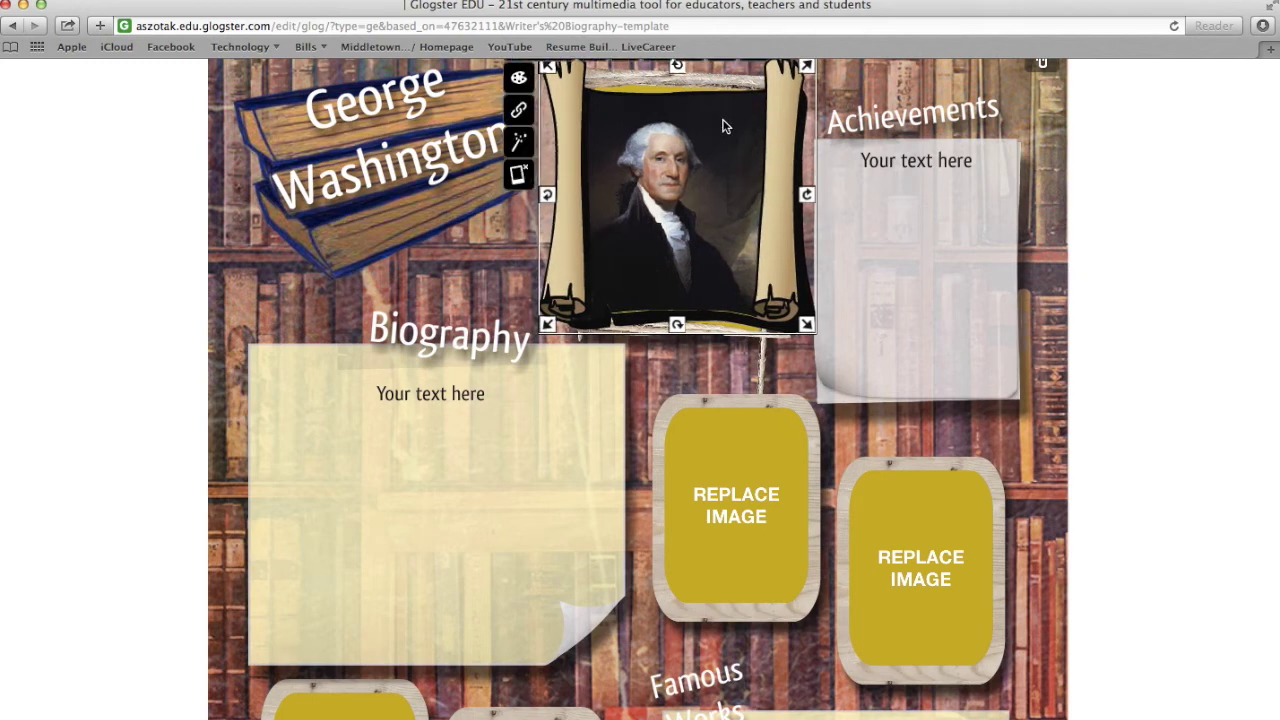
left_click(507, 303)
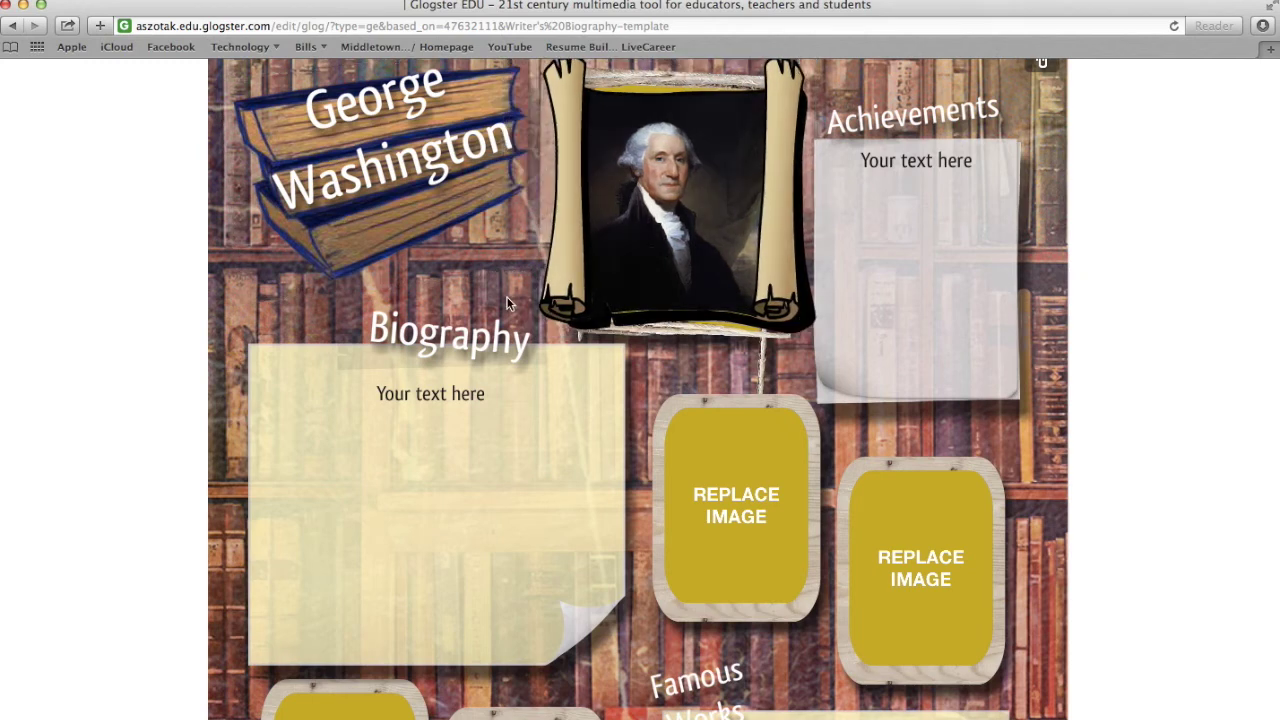
Replace the Biography placeholder with 'George Washington was the first president.'.
left_click(447, 400)
left_click(450, 395)
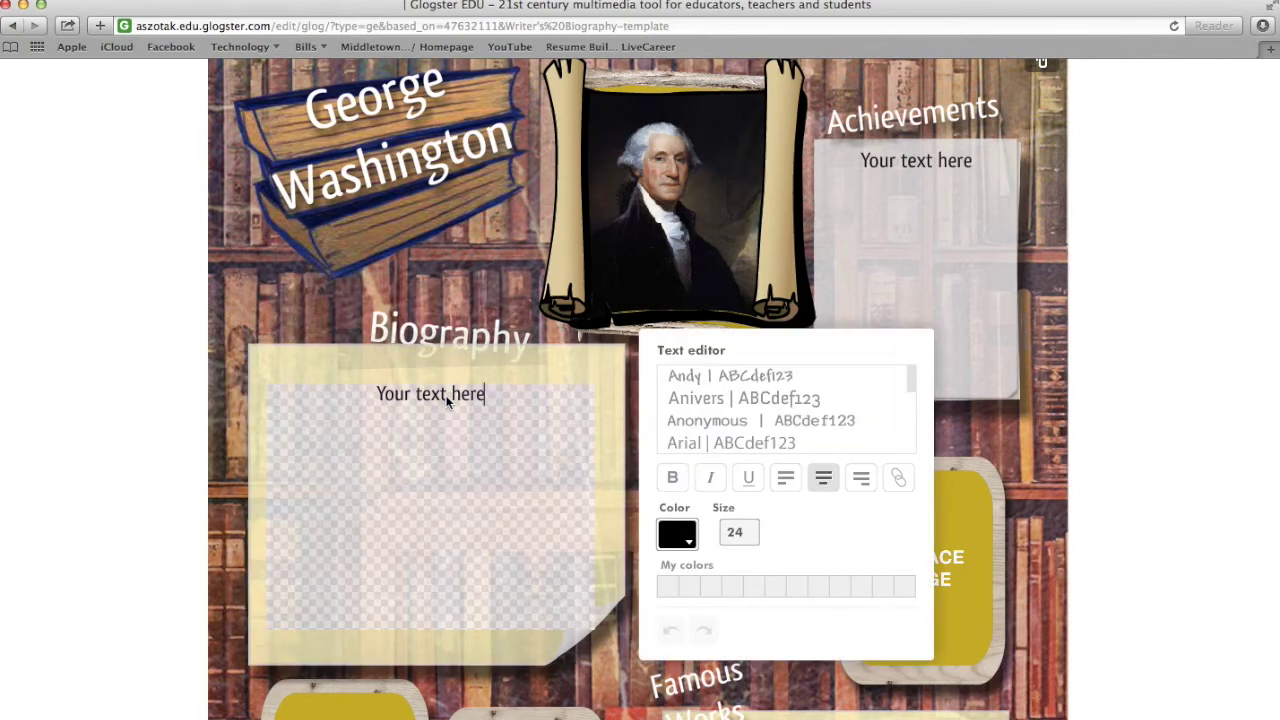
key("BackSpace")
key("BackSpace")
key("BackSpace")
key("BackSpace")
key("BackSpace")
key("BackSpace")
key("BackSpace")
key("BackSpace")
key("BackSpace")
key("BackSpace")
key("BackSpace")
key("BackSpace")
key("BackSpace")
key("BackSpace")
type("Ge")
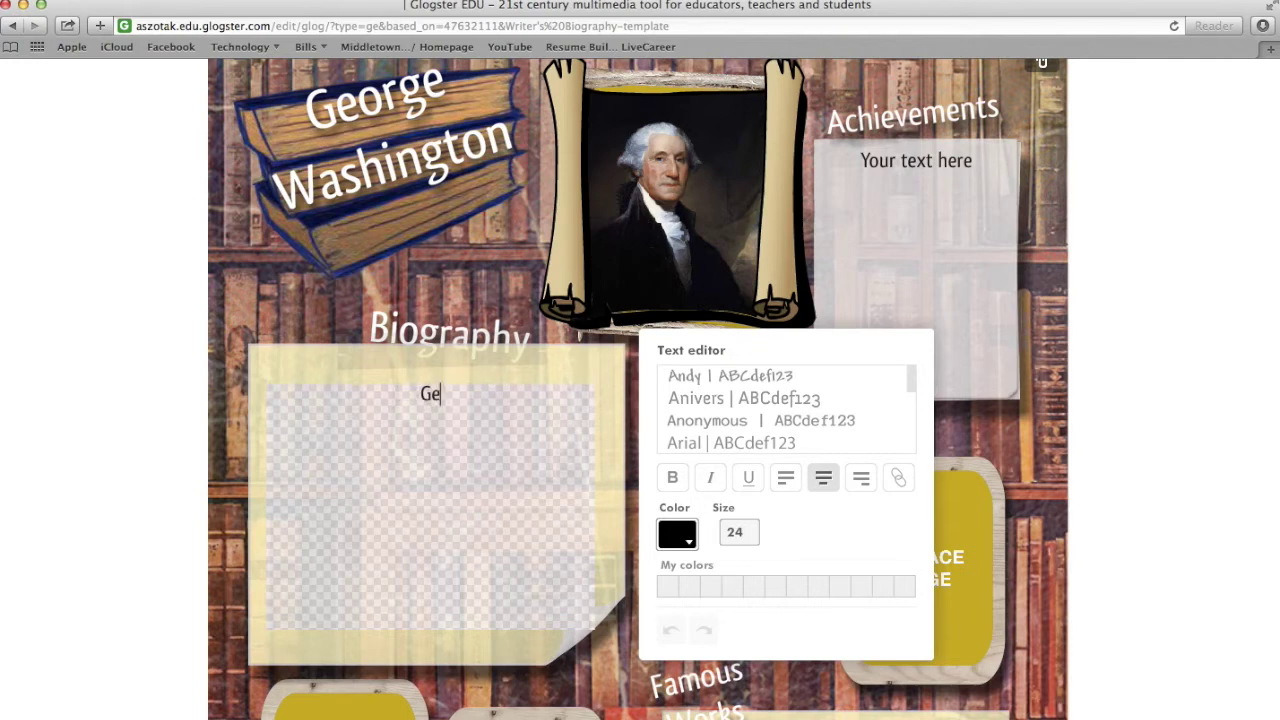
type("orge Washi")
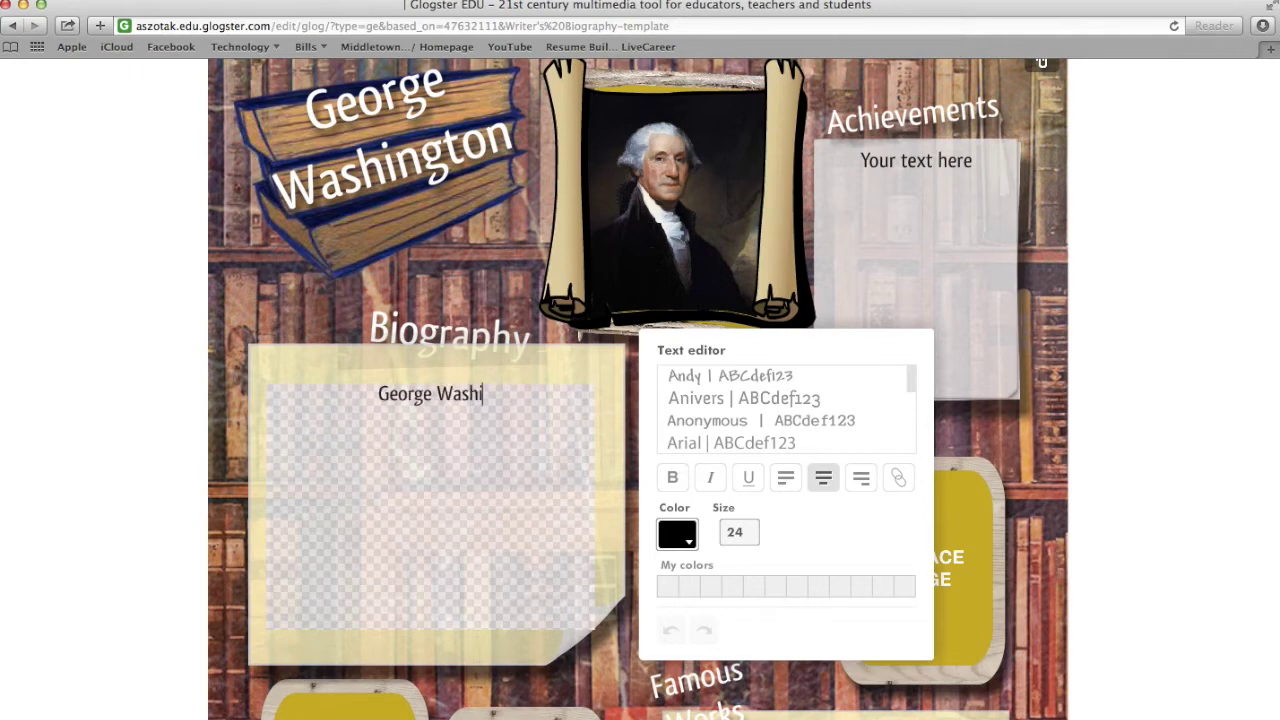
type("ngton w")
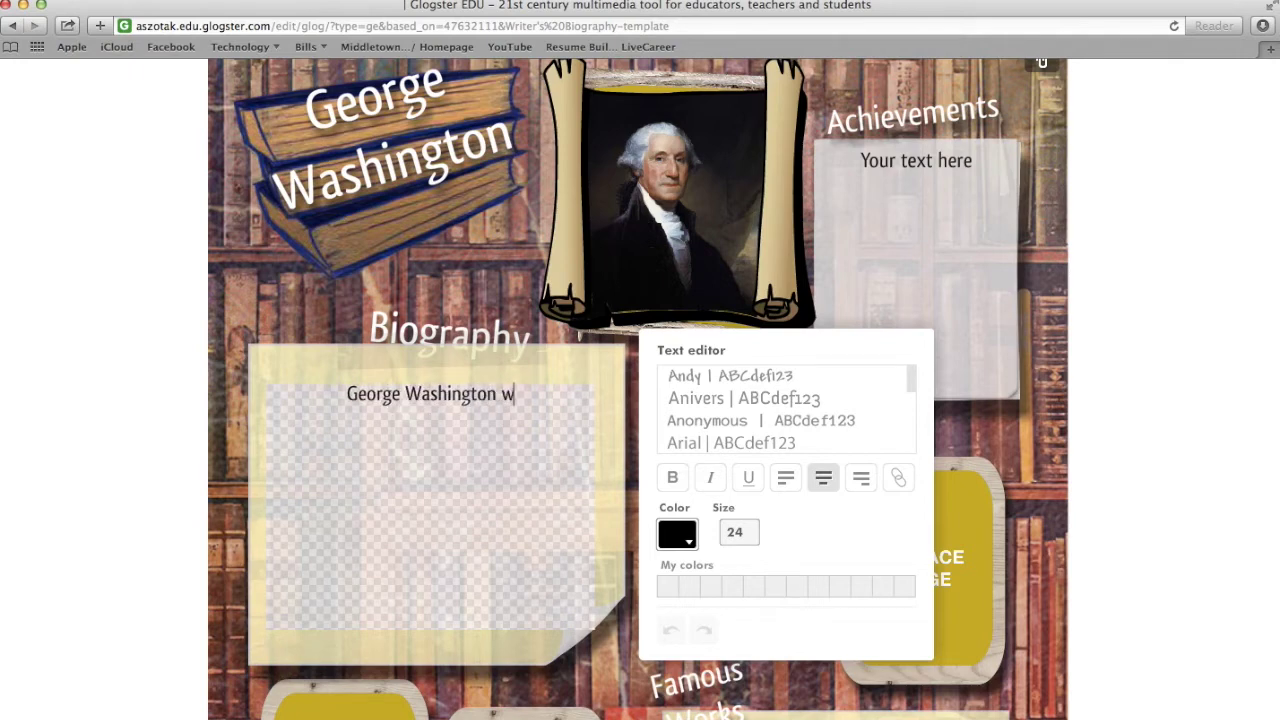
type("as the fir")
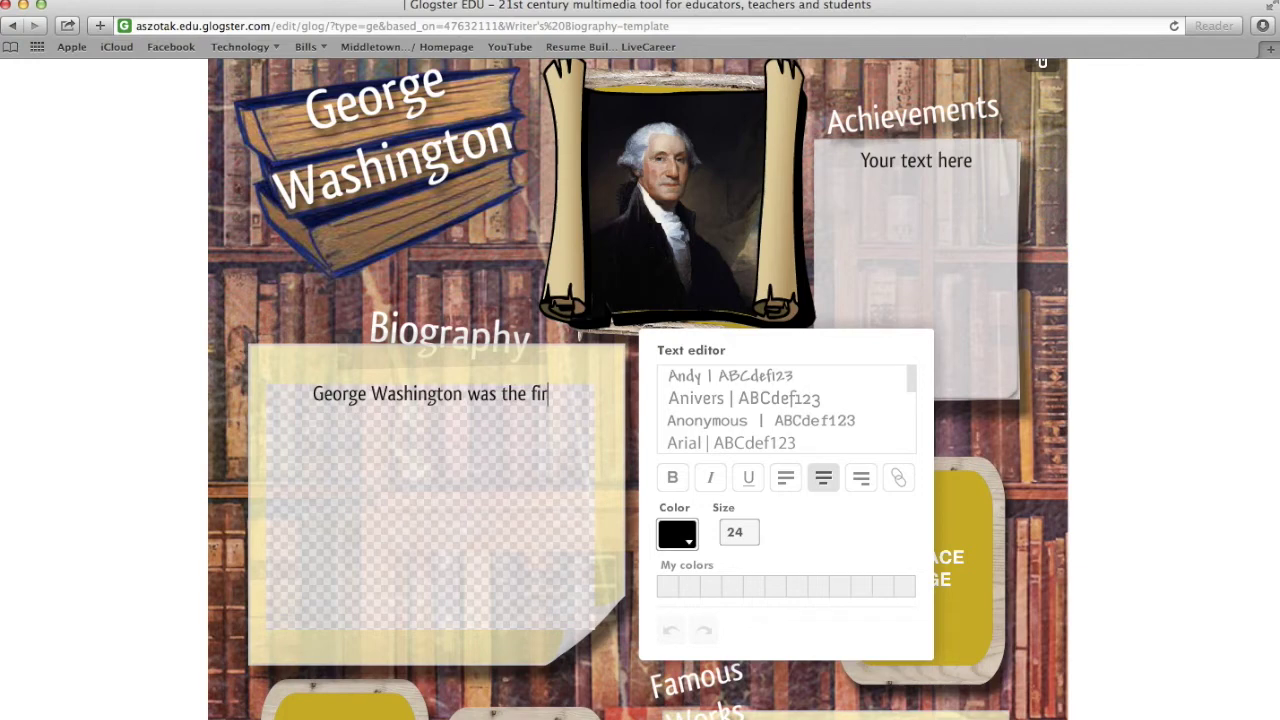
type("st presi")
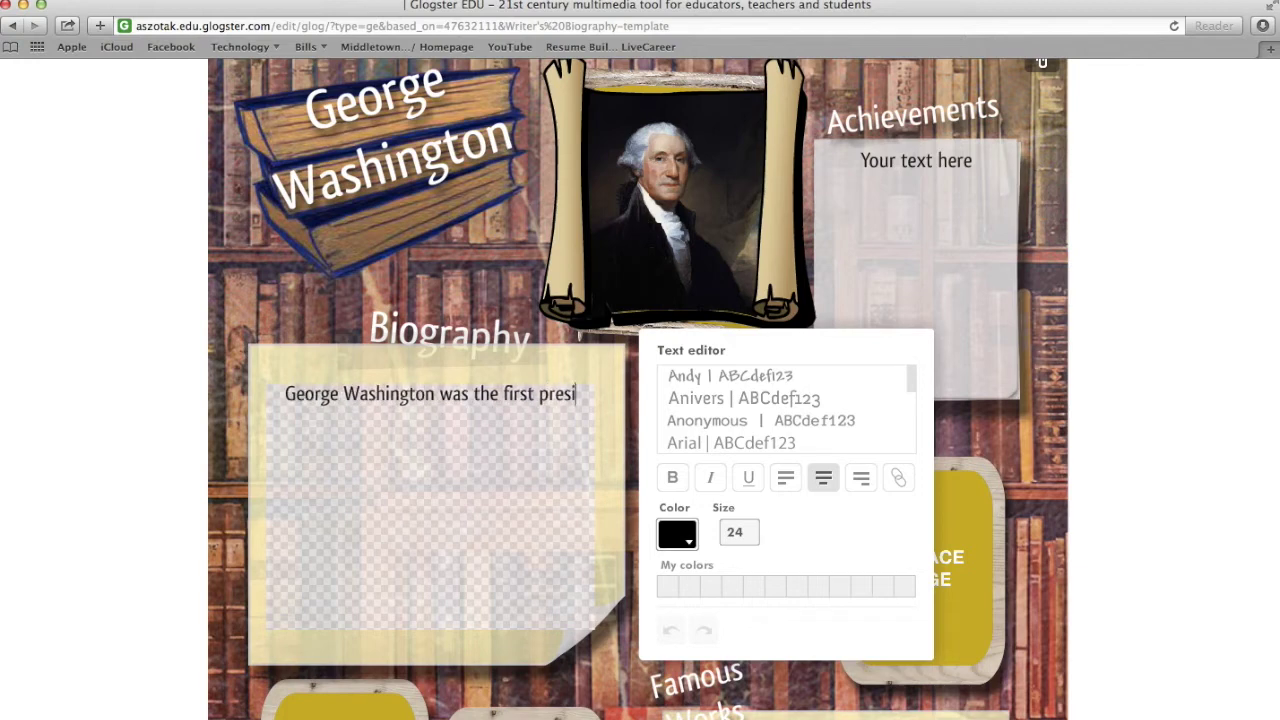
type("dent.")
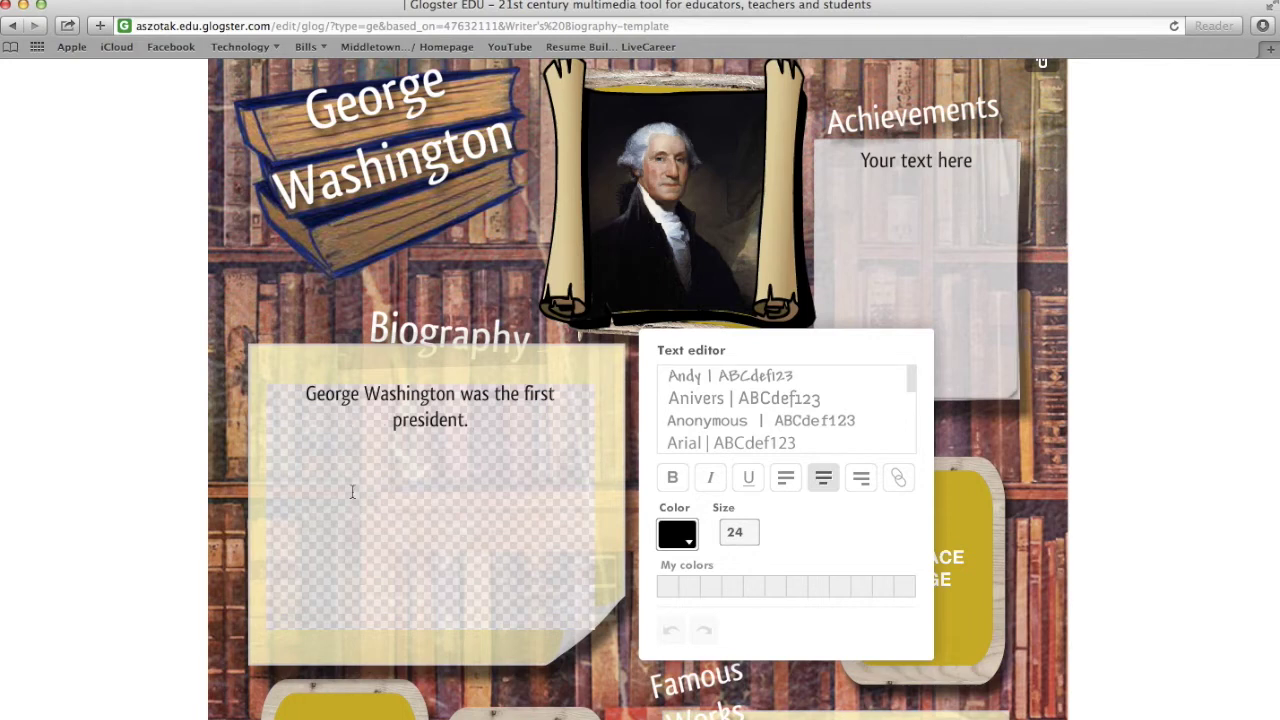
left_click(241, 298)
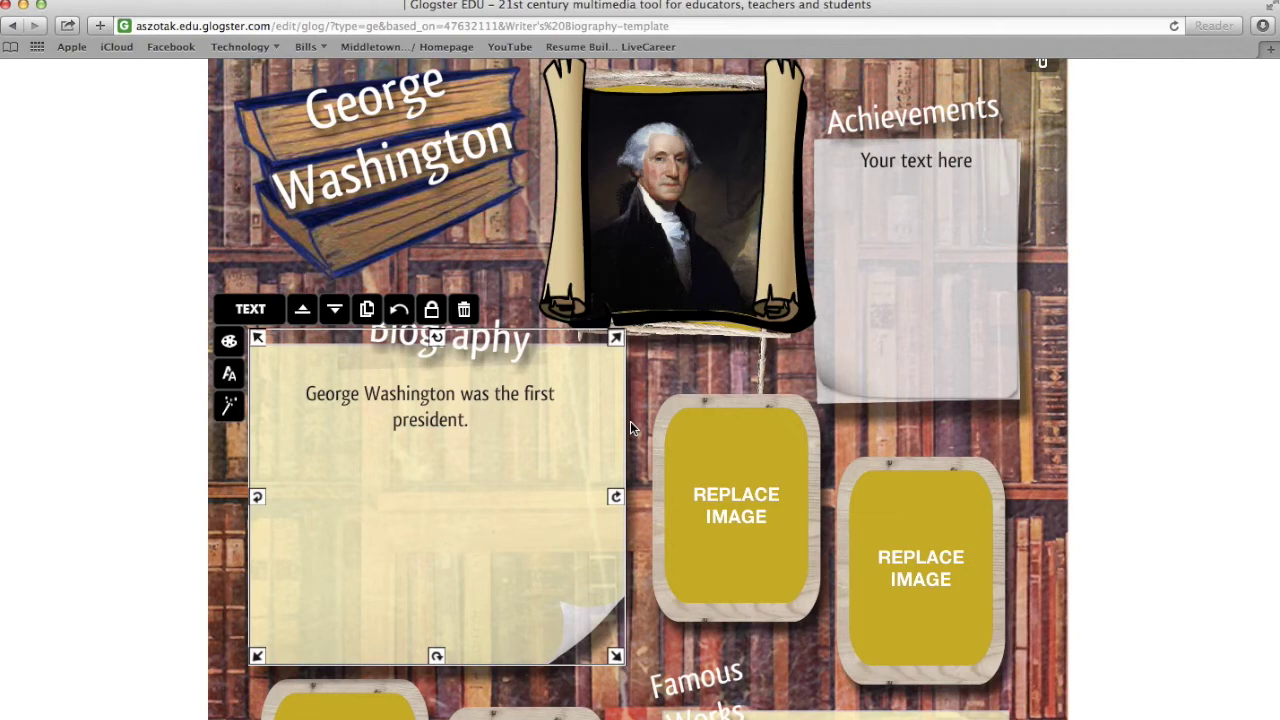
Search YouTube videos for 'George Washington' and choose the second result.
scroll(630, 424, "up", 2)
scroll(630, 421, "up", 2)
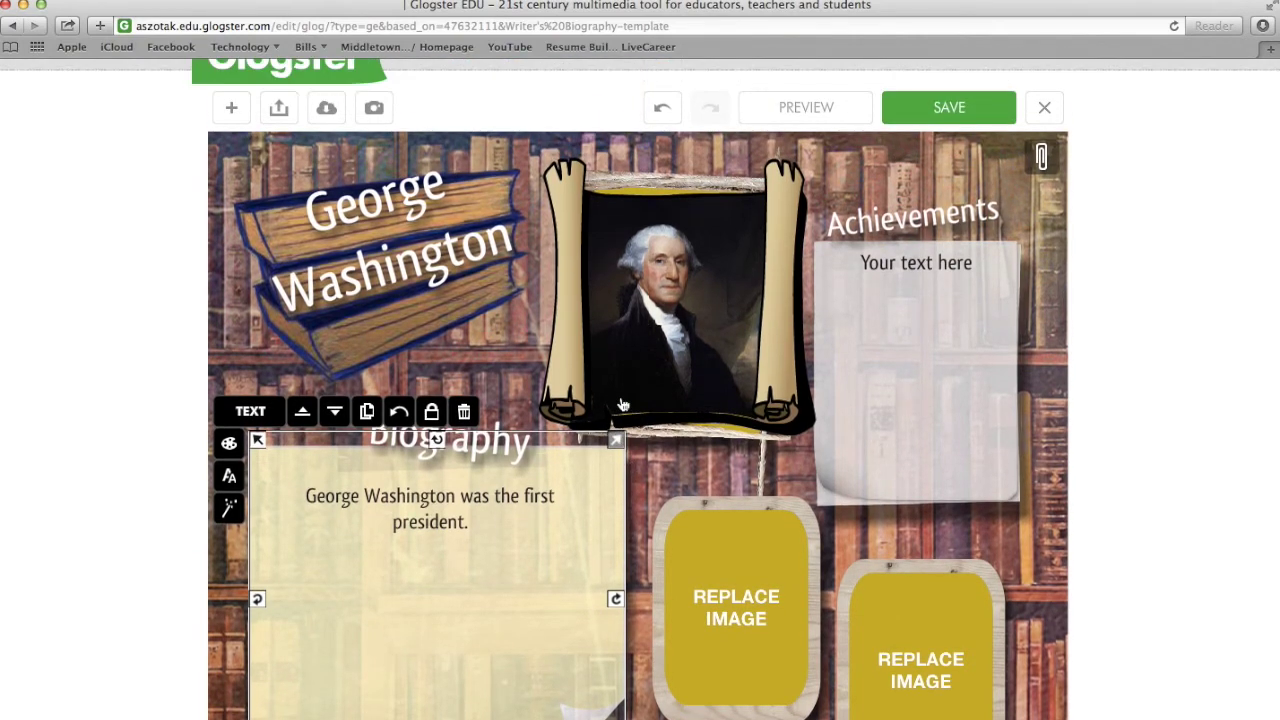
scroll(610, 390, "up", 1)
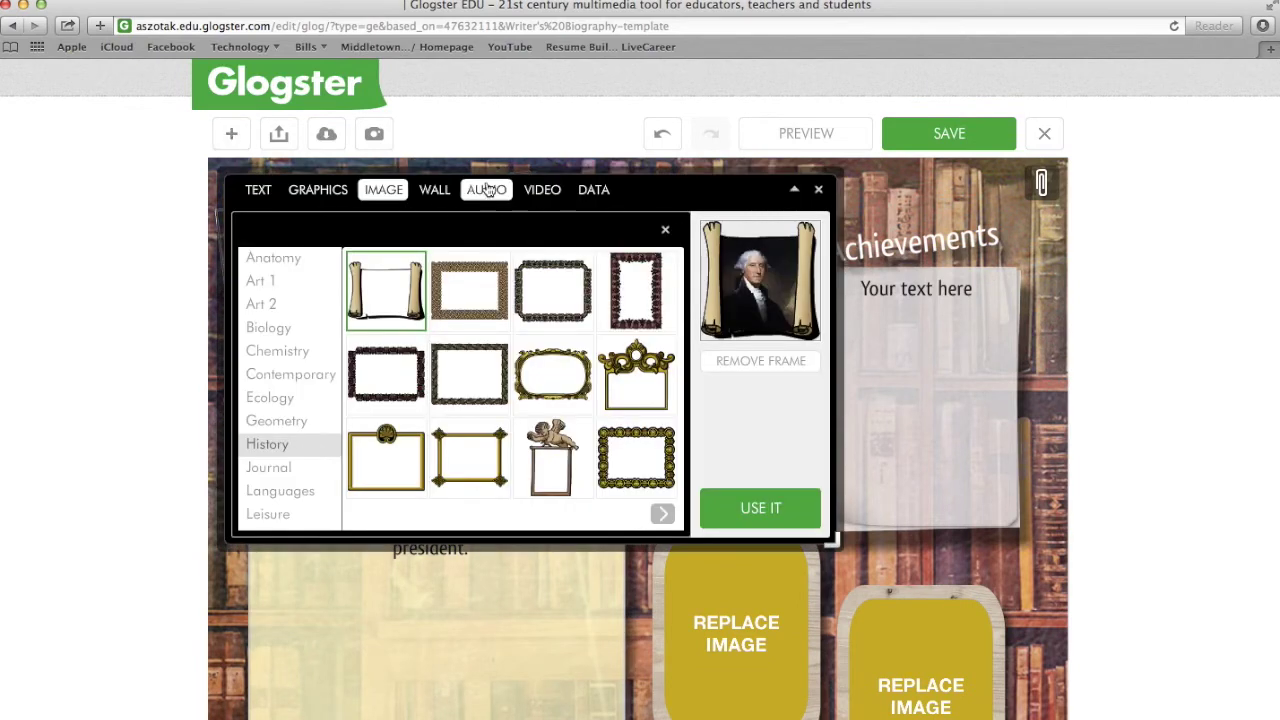
left_click(541, 192)
left_click(278, 297)
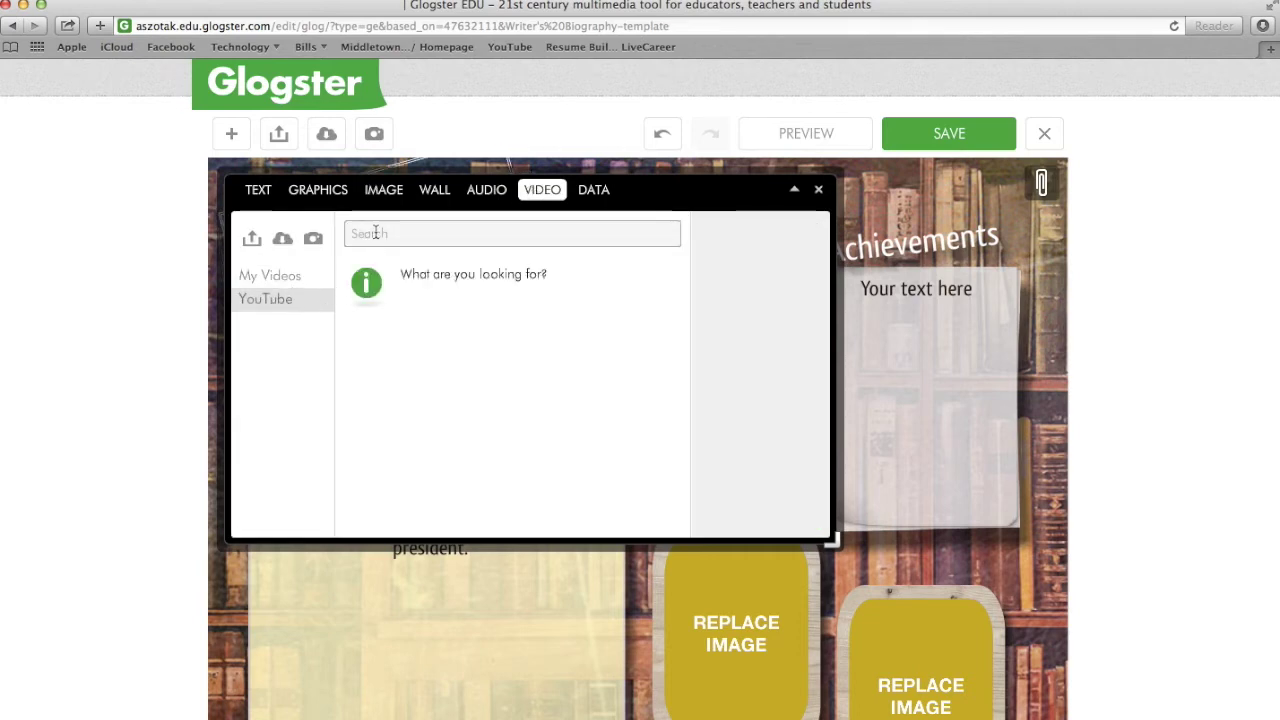
type("George Washington")
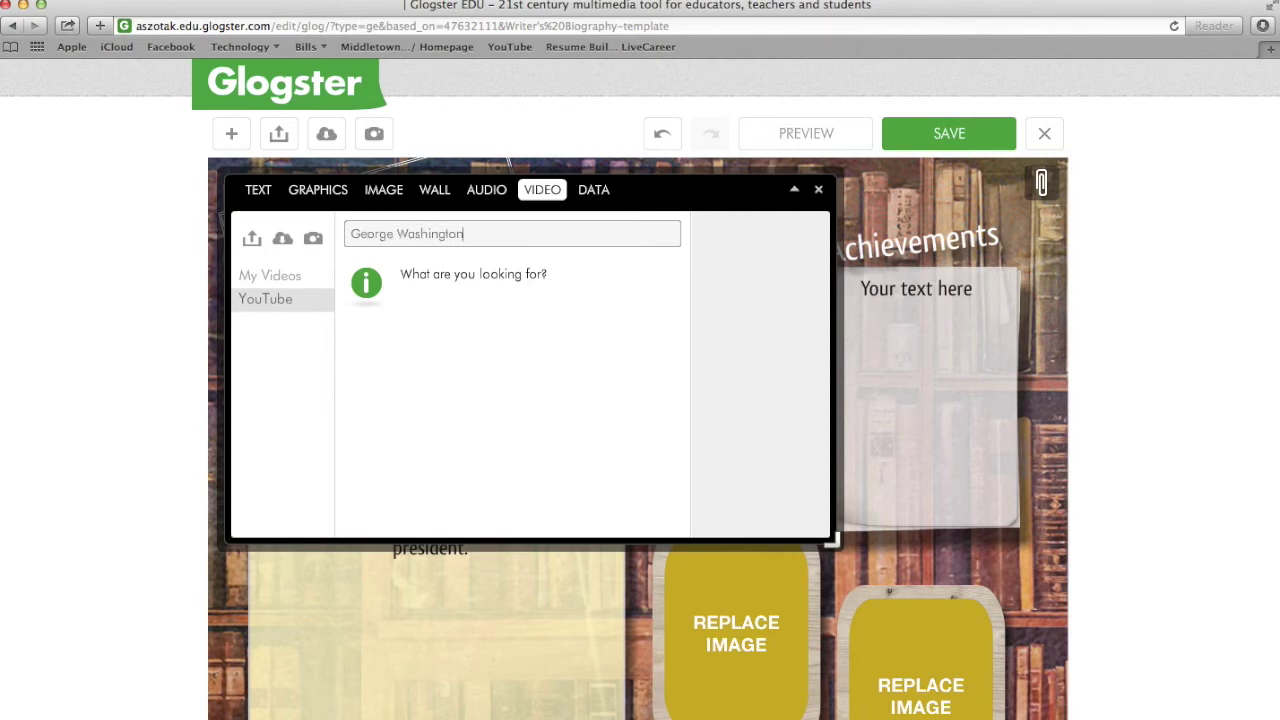
key("Return")
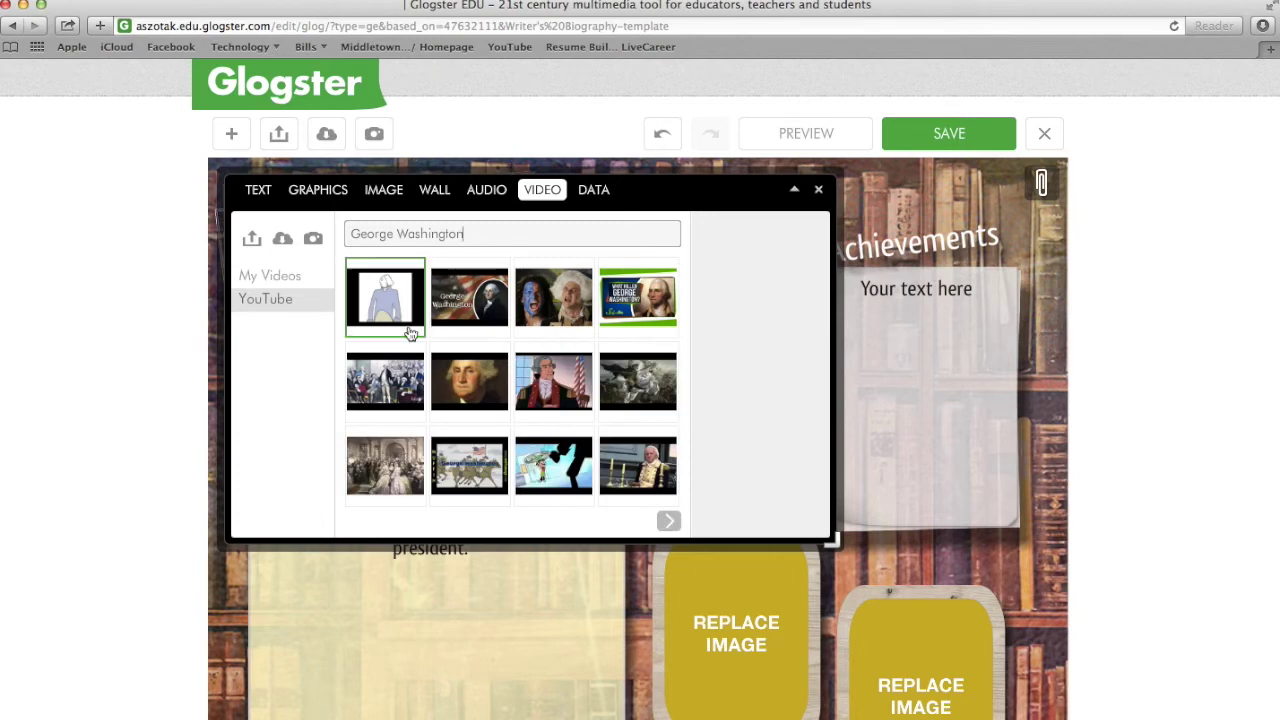
left_click(483, 303)
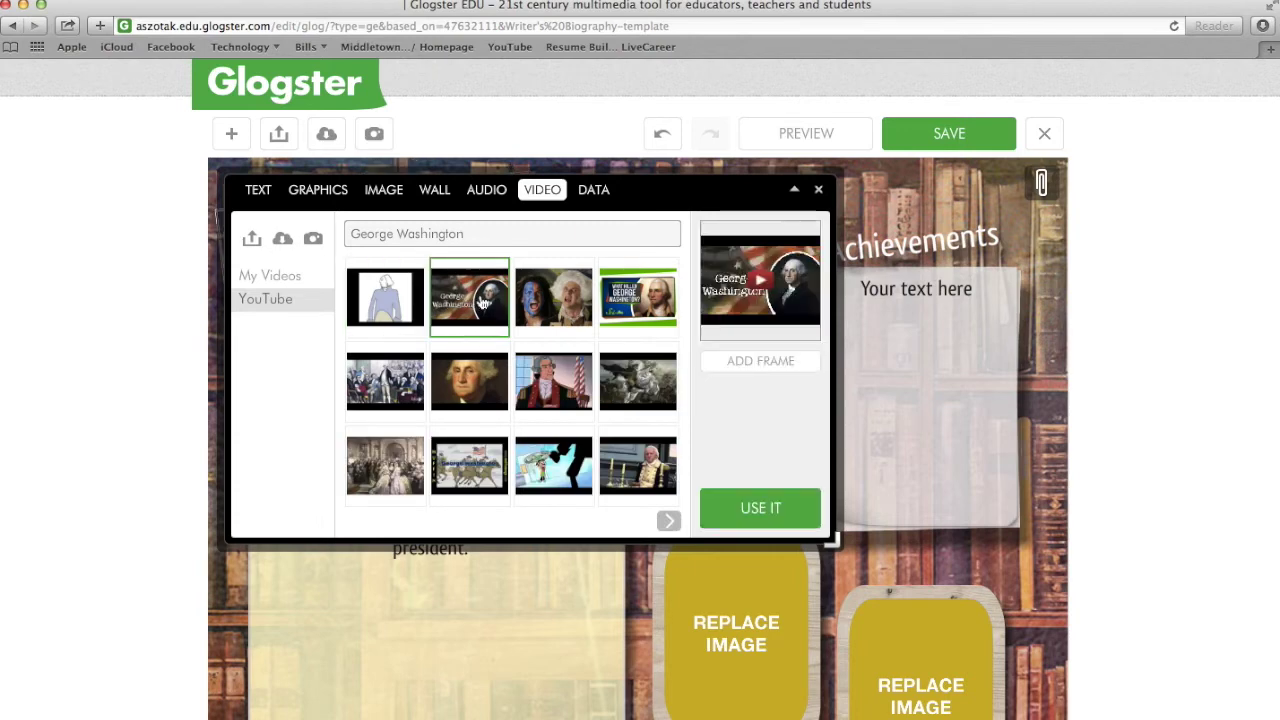
Preview the chosen video, then place it on the glog and return to the canvas.
left_click(758, 285)
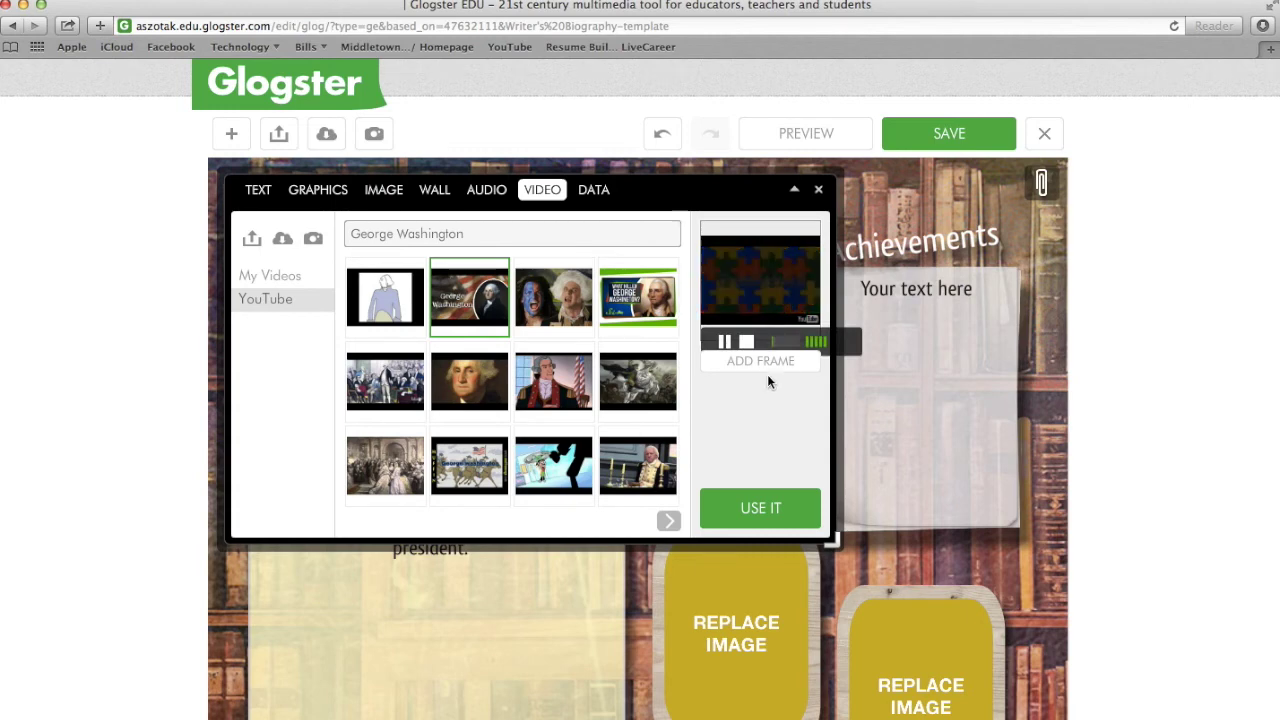
left_click(724, 342)
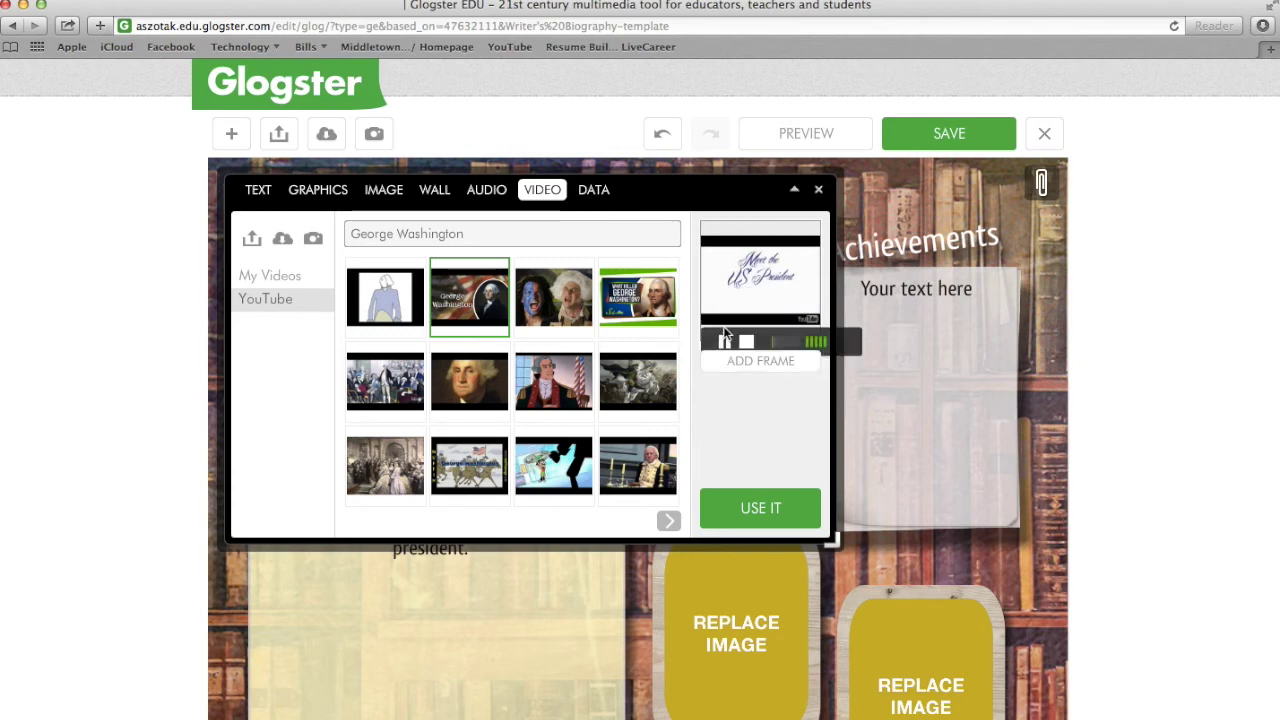
left_click(738, 508)
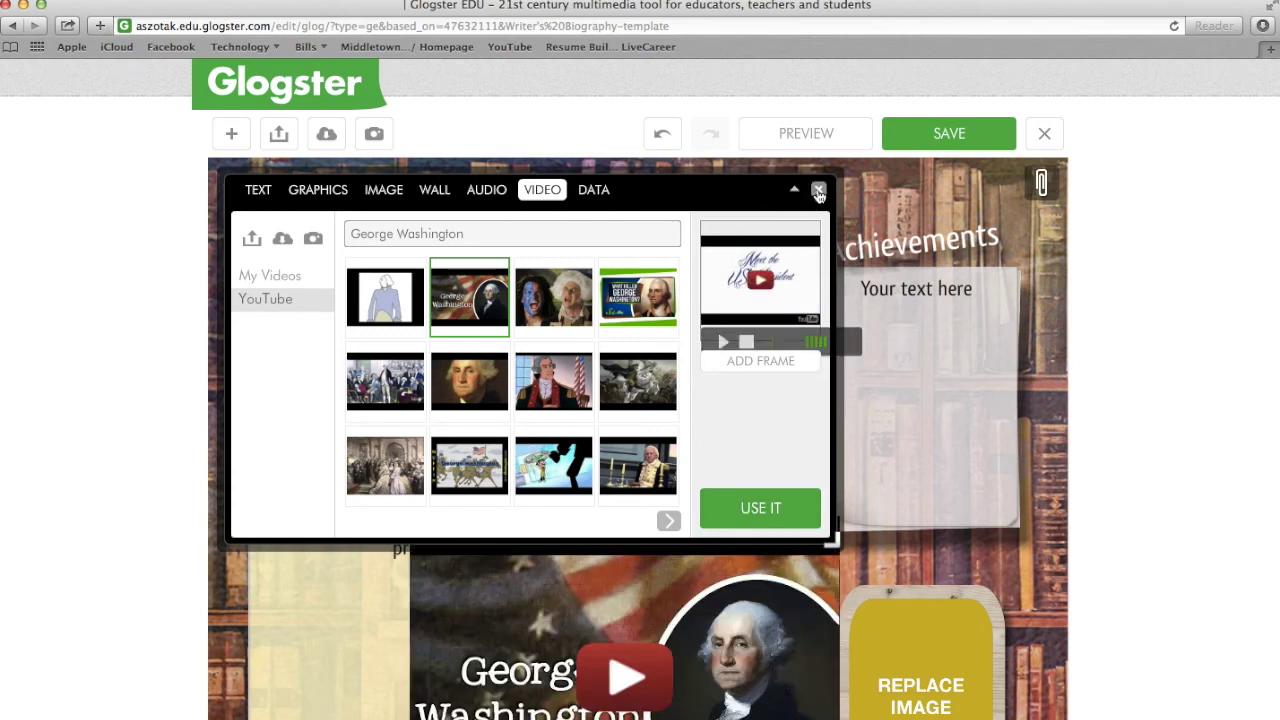
left_click(818, 189)
Resize the video and move it to the lower right, beside the Biography box.
scroll(731, 352, "down", 5)
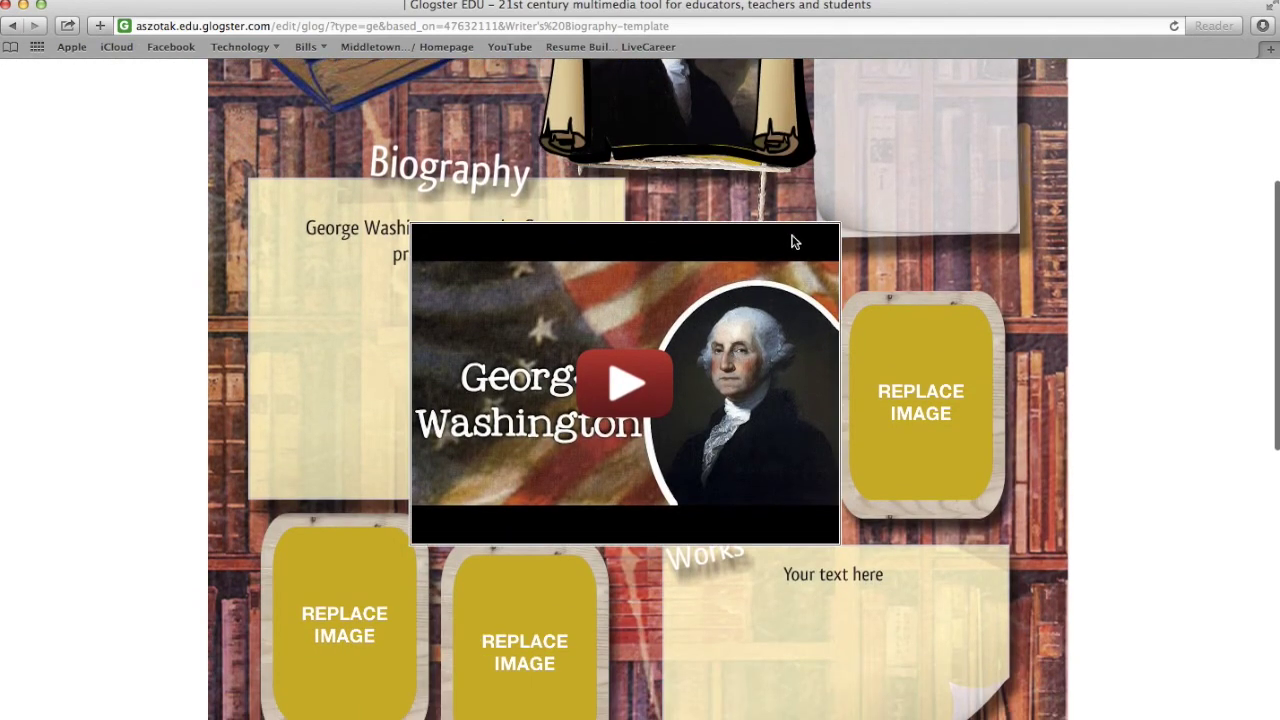
left_click(797, 237)
left_click_drag(833, 232, 737, 317)
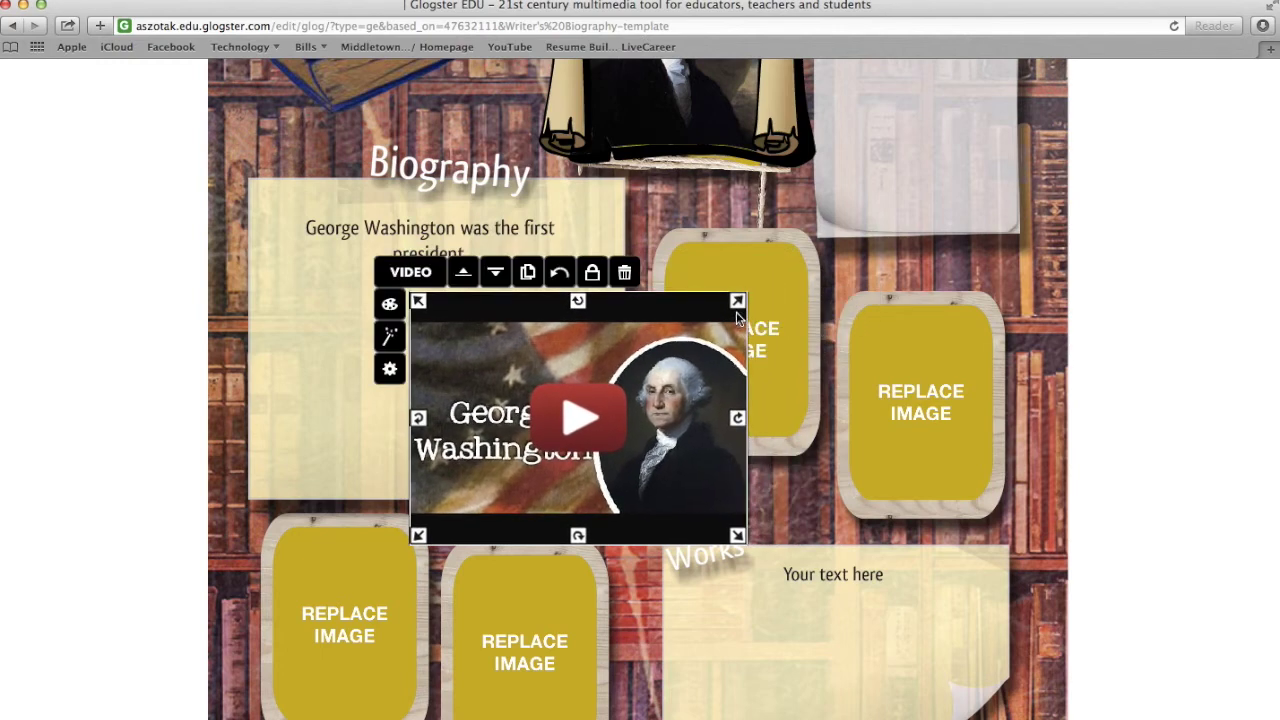
scroll(630, 340, "down", 5)
left_click_drag(553, 192, 793, 404)
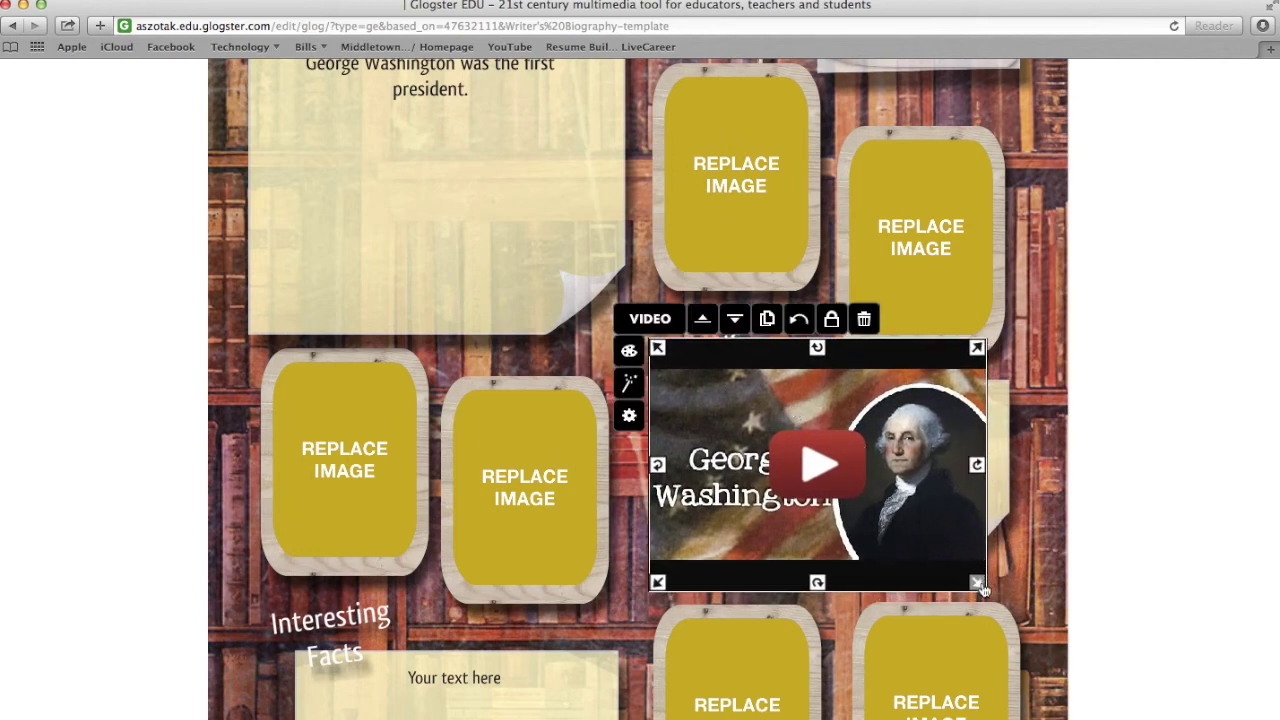
left_click_drag(980, 589, 1010, 594)
left_click_drag(952, 547, 958, 543)
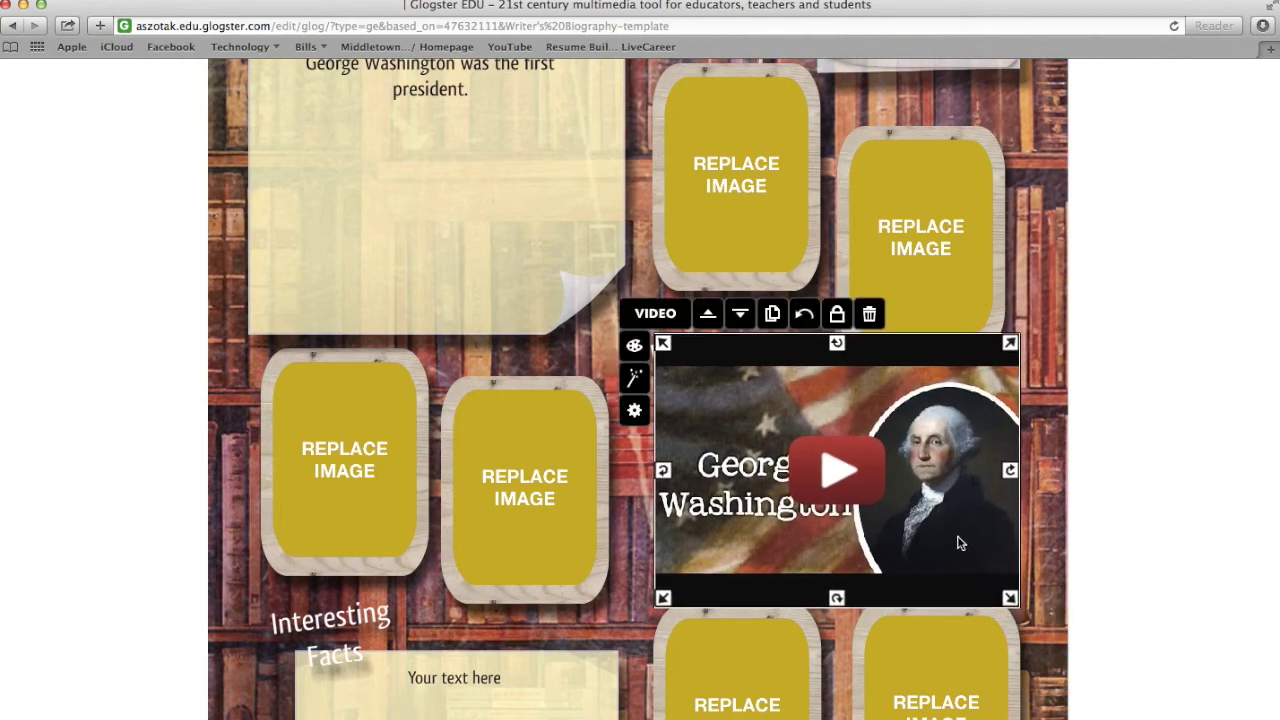
scroll(778, 508, "up", 5)
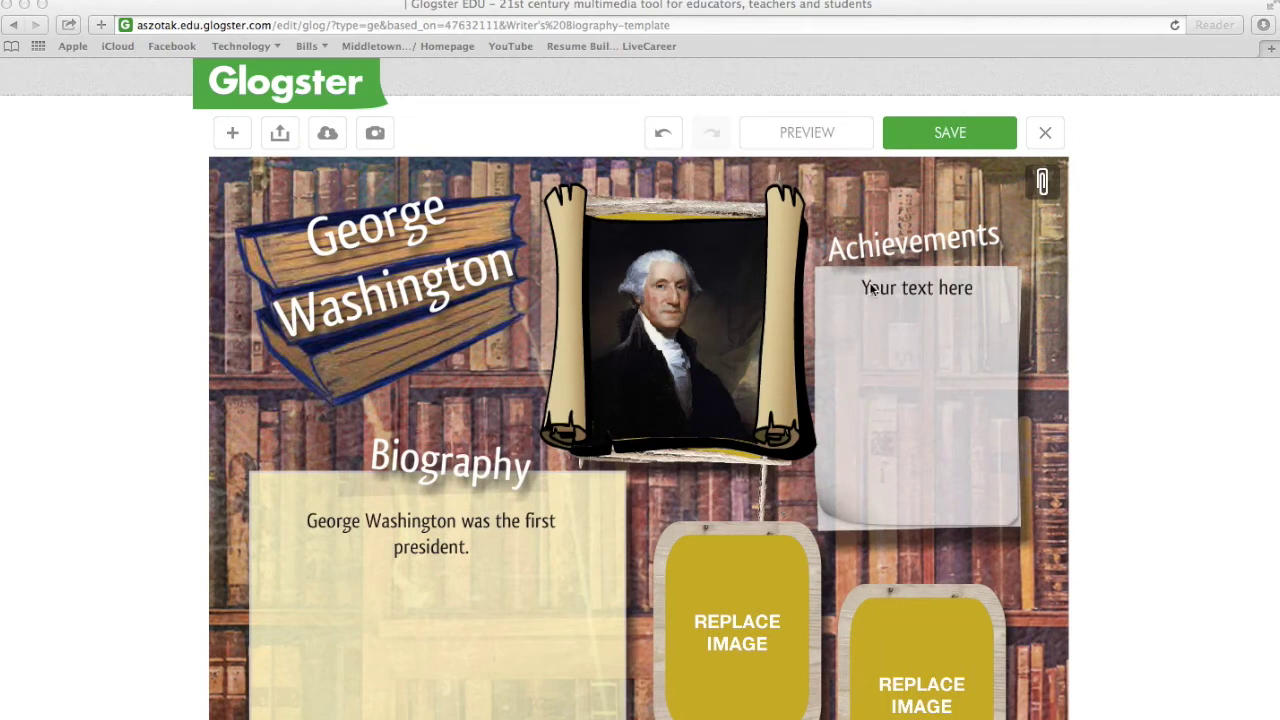
Save the glog under the name 'George Washington', marked Unfinished.
left_click(957, 137)
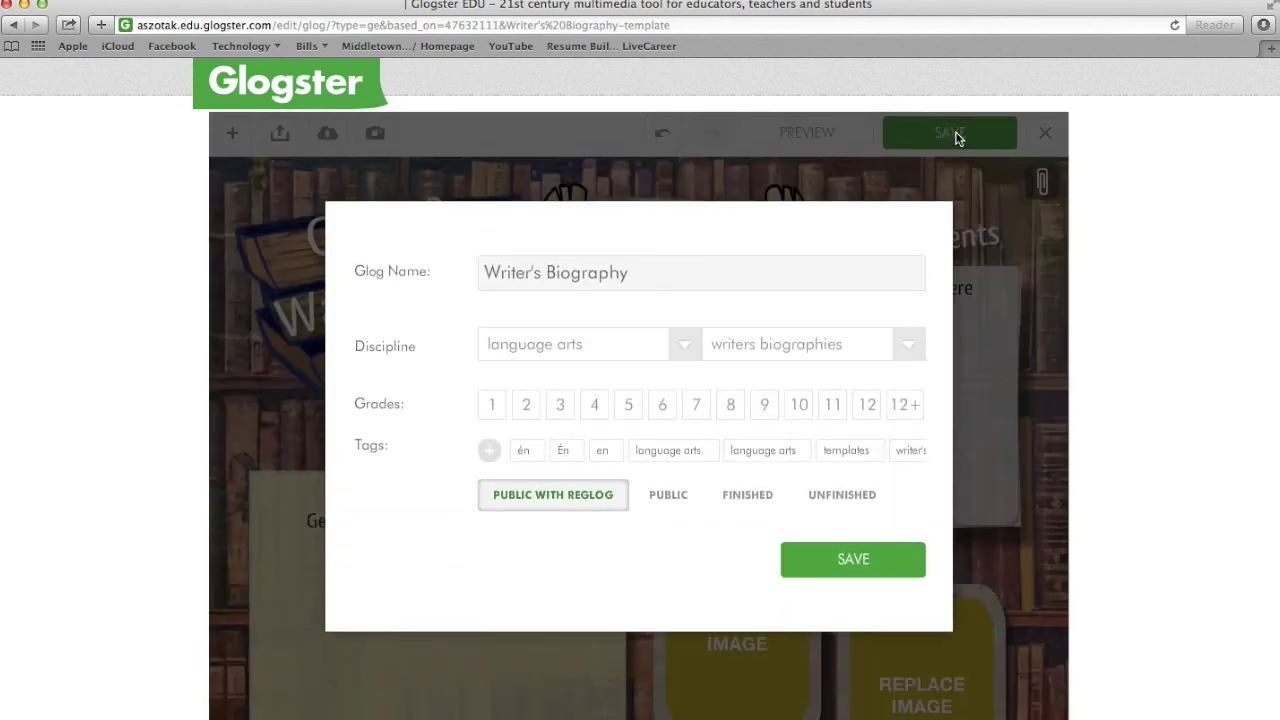
left_click_drag(642, 276, 445, 280)
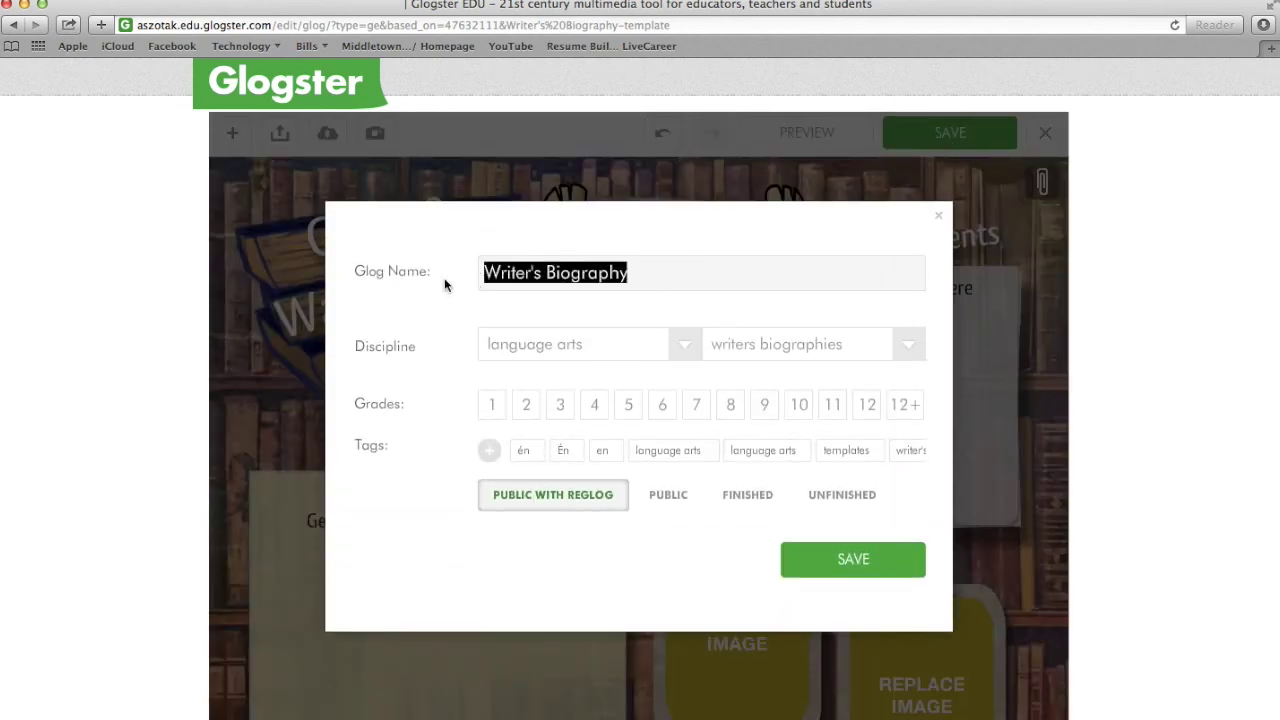
type("George Washington")
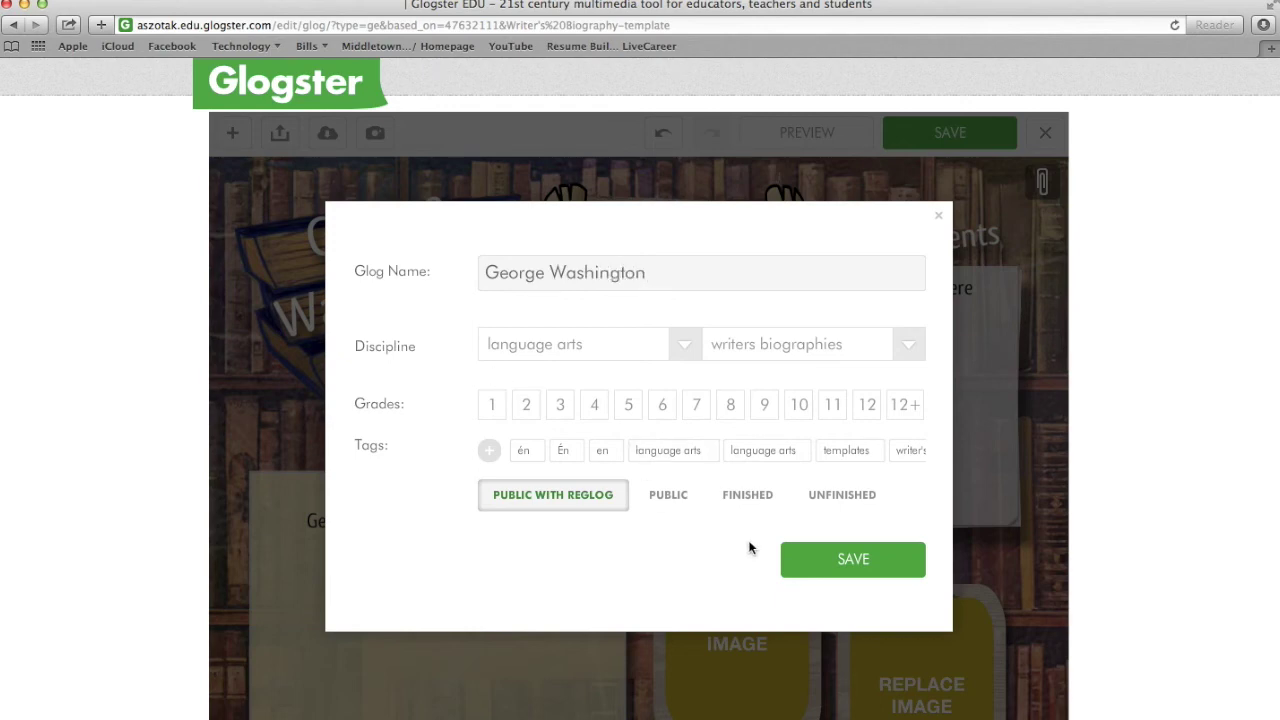
left_click(843, 497)
left_click(854, 566)
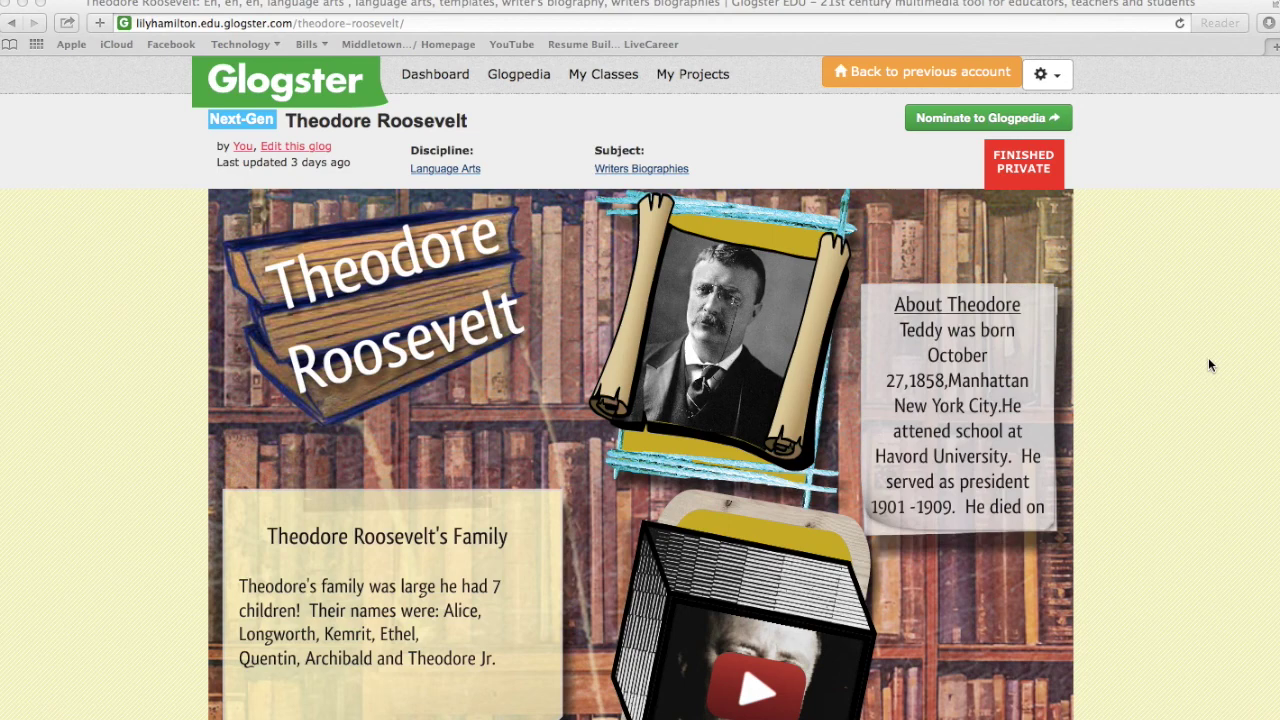
scroll(1018, 383, "down", 2)
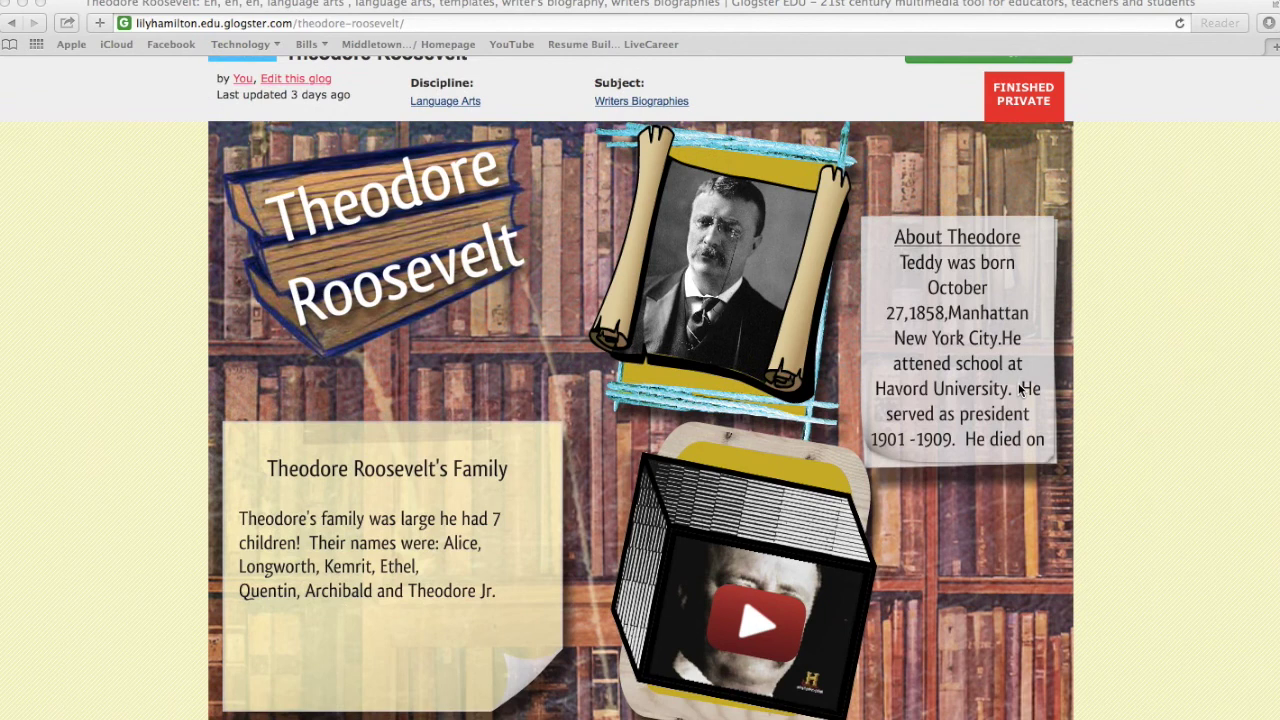
left_click(1035, 340)
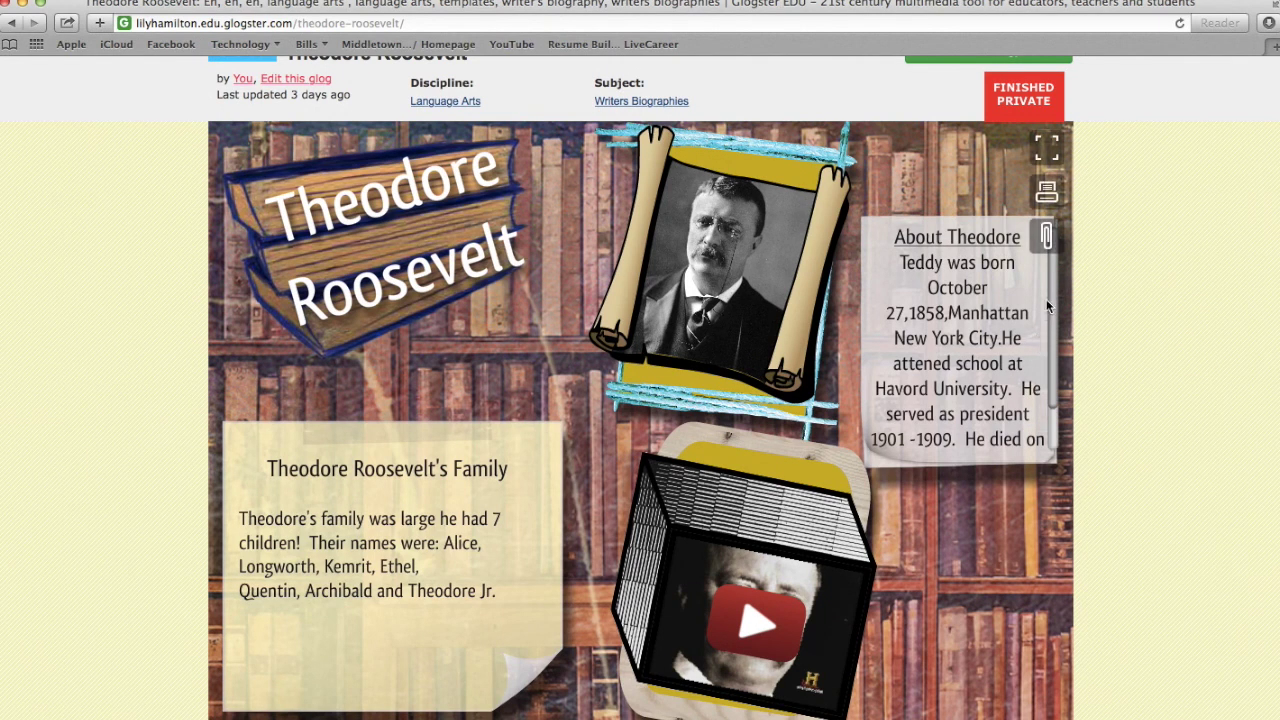